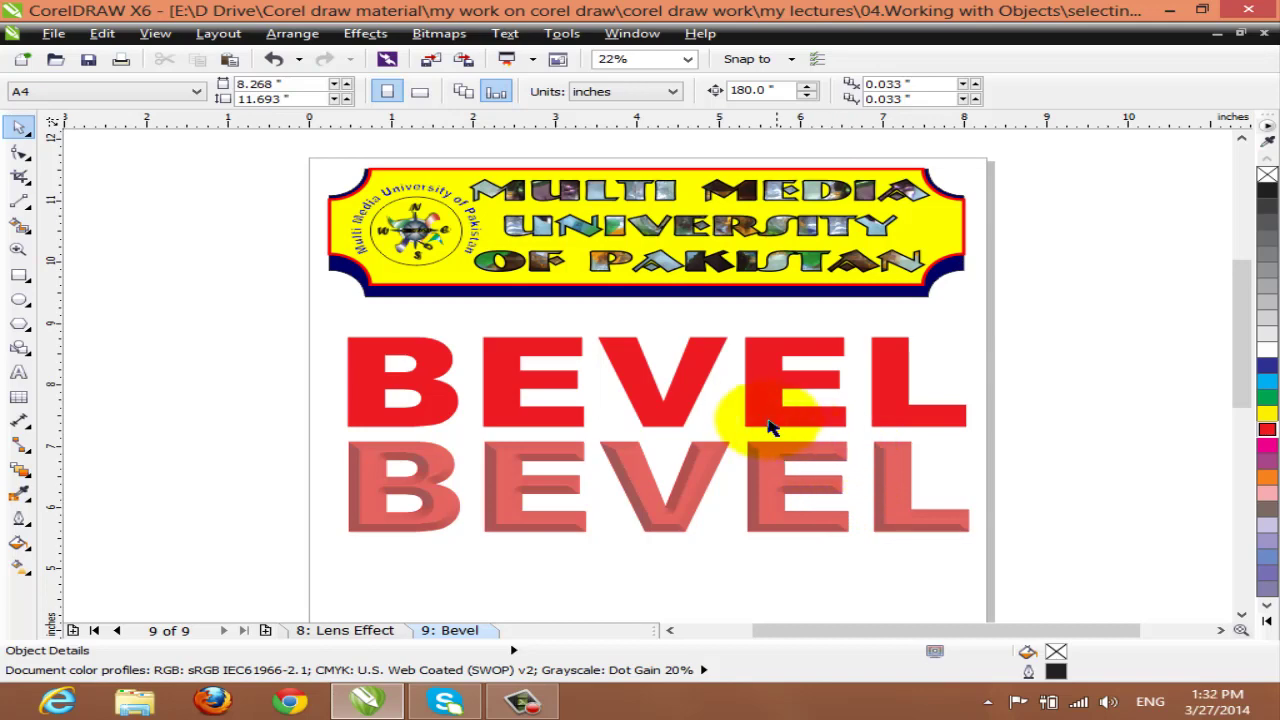
# Examine the plain red BEVEL text and the beveled copy below it up close to compare their appearance
pyautogui.click(522, 377)
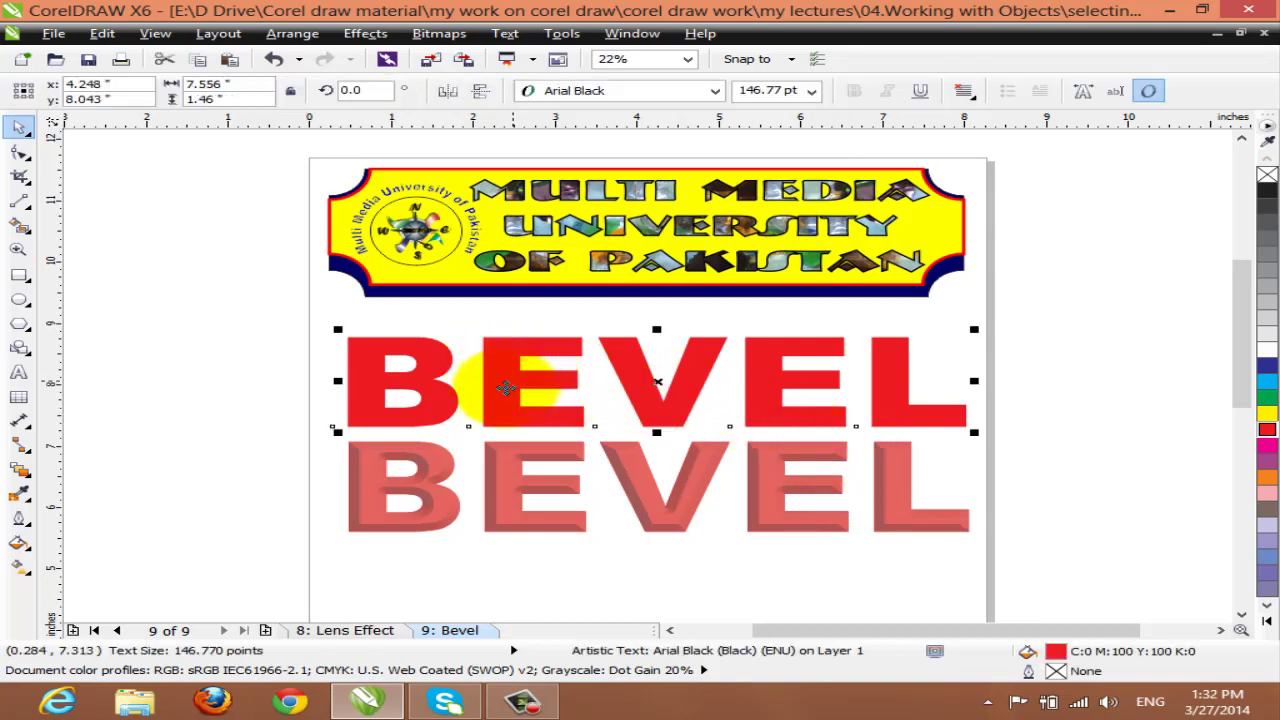
pyautogui.click(512, 483)
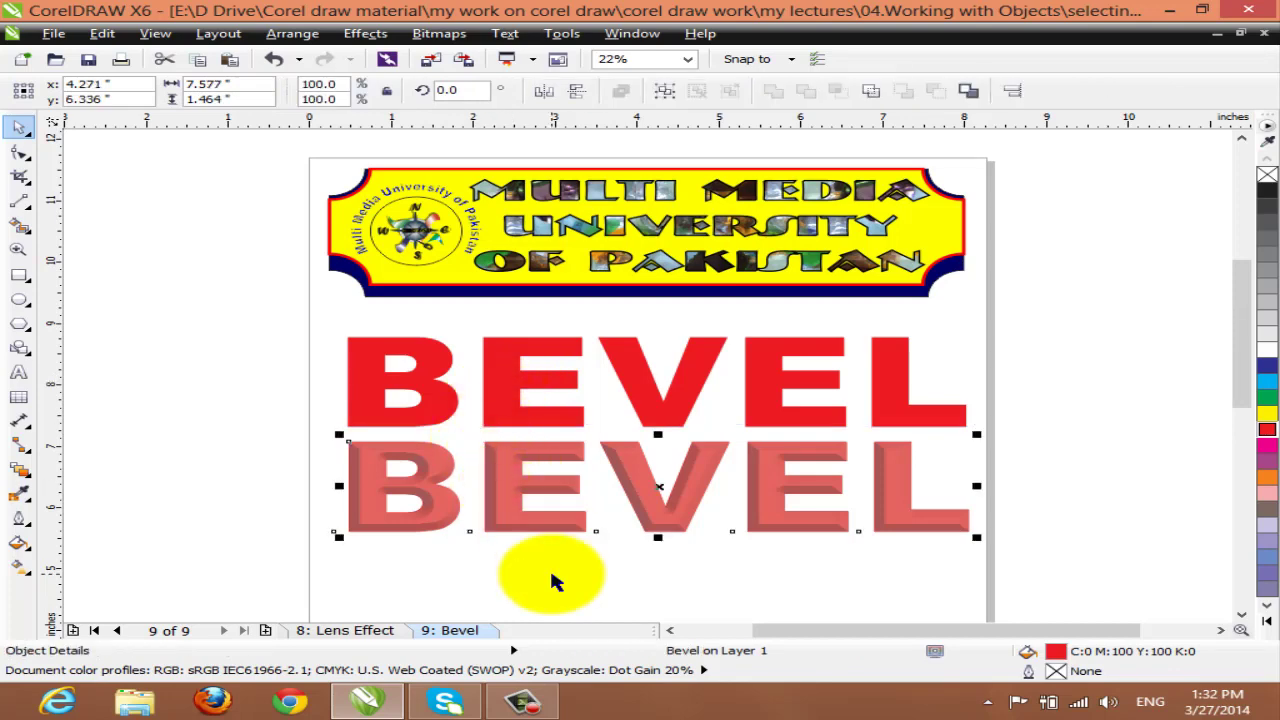
pyautogui.click(546, 569)
pyautogui.click(518, 421)
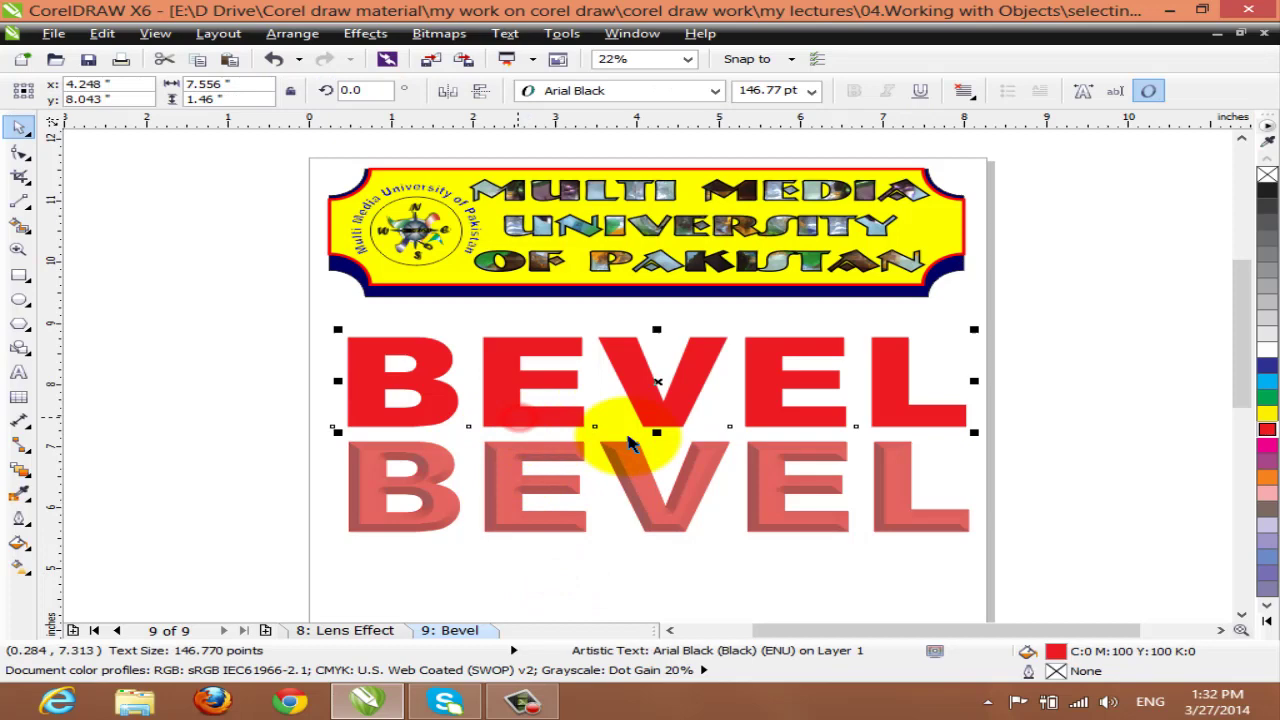
pyautogui.click(1050, 507)
pyautogui.press('z')
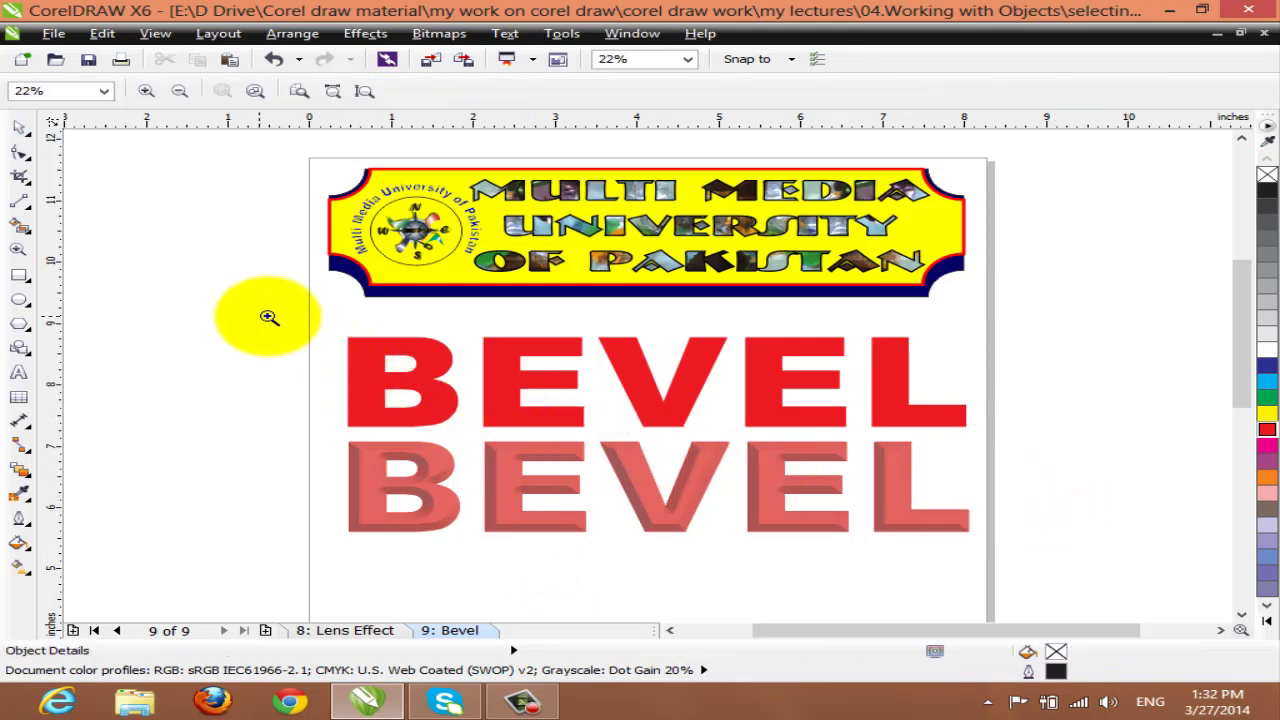
pyautogui.moveTo(277, 325); pyautogui.dragTo(1035, 568)
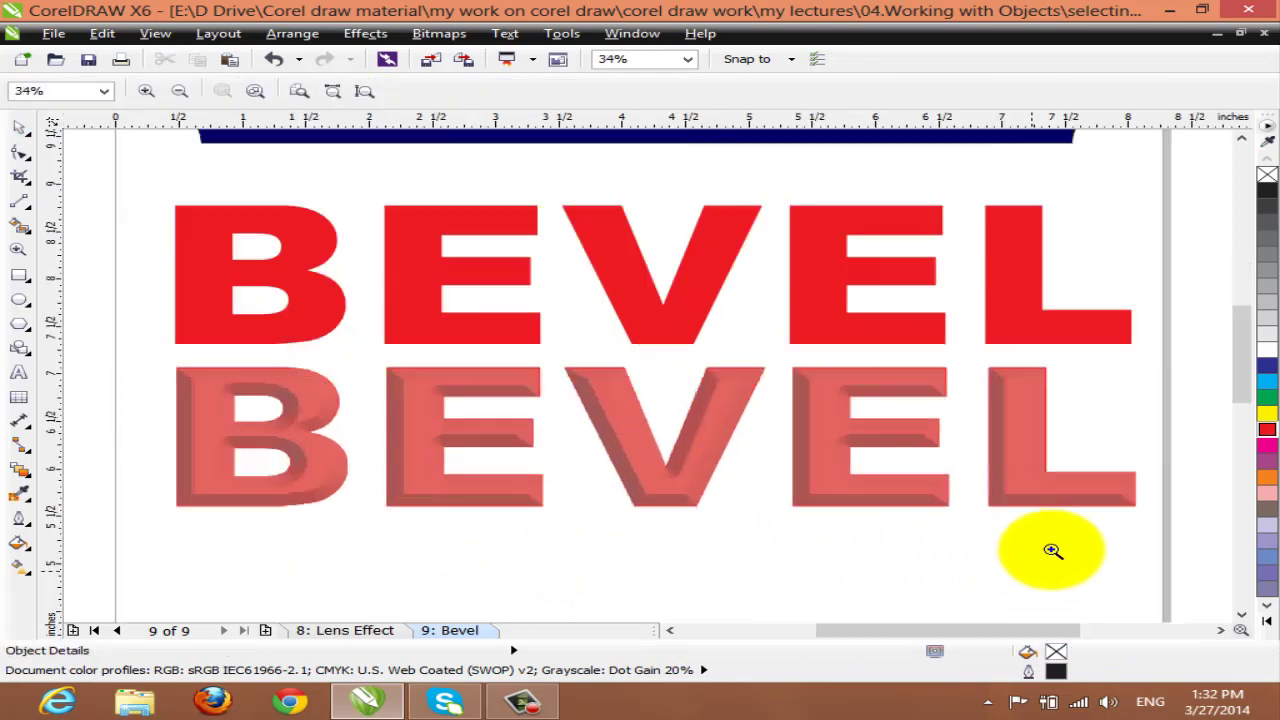
pyautogui.click(18, 133)
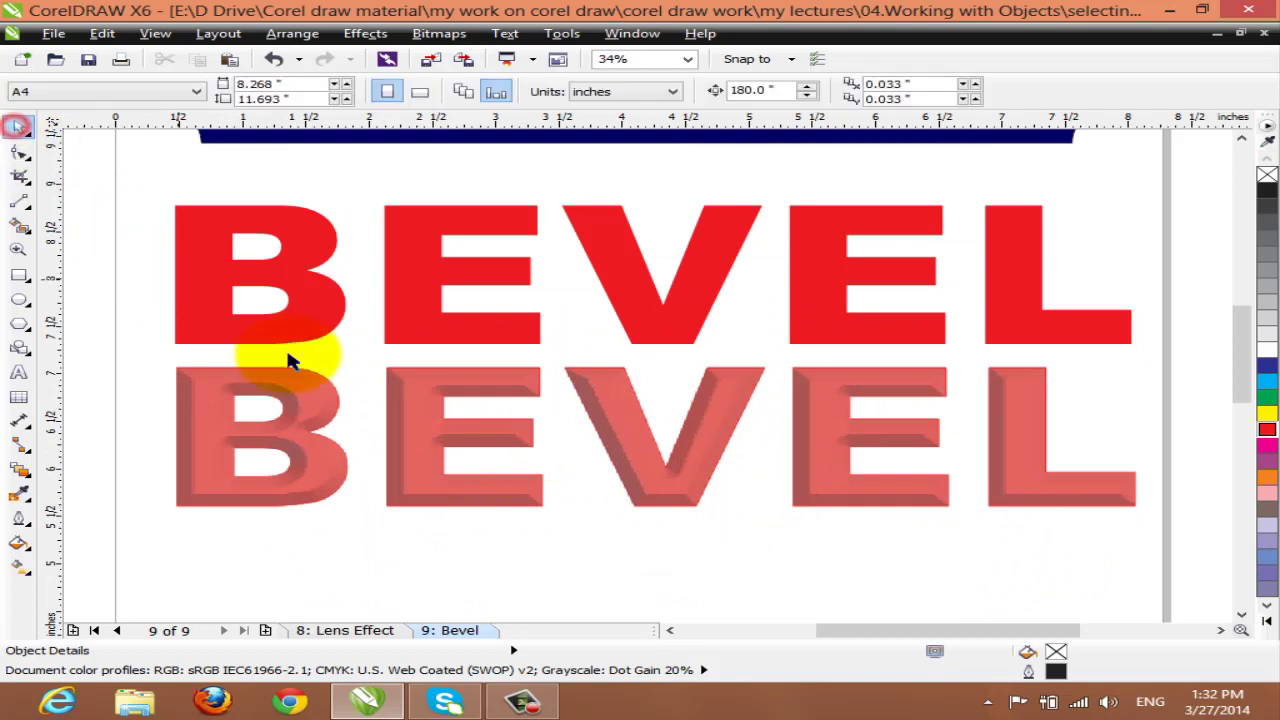
pyautogui.click(423, 414)
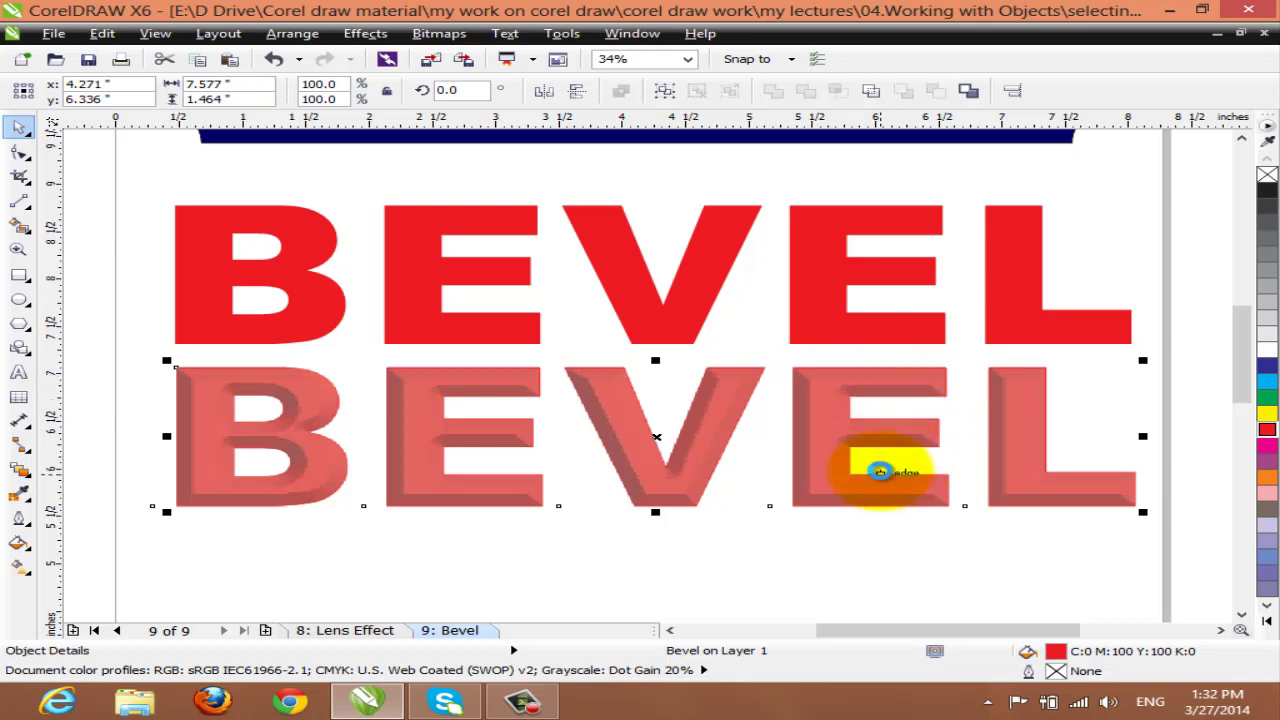
pyautogui.scroll(-2, 880, 471)
pyautogui.scroll(1, 826, 541)
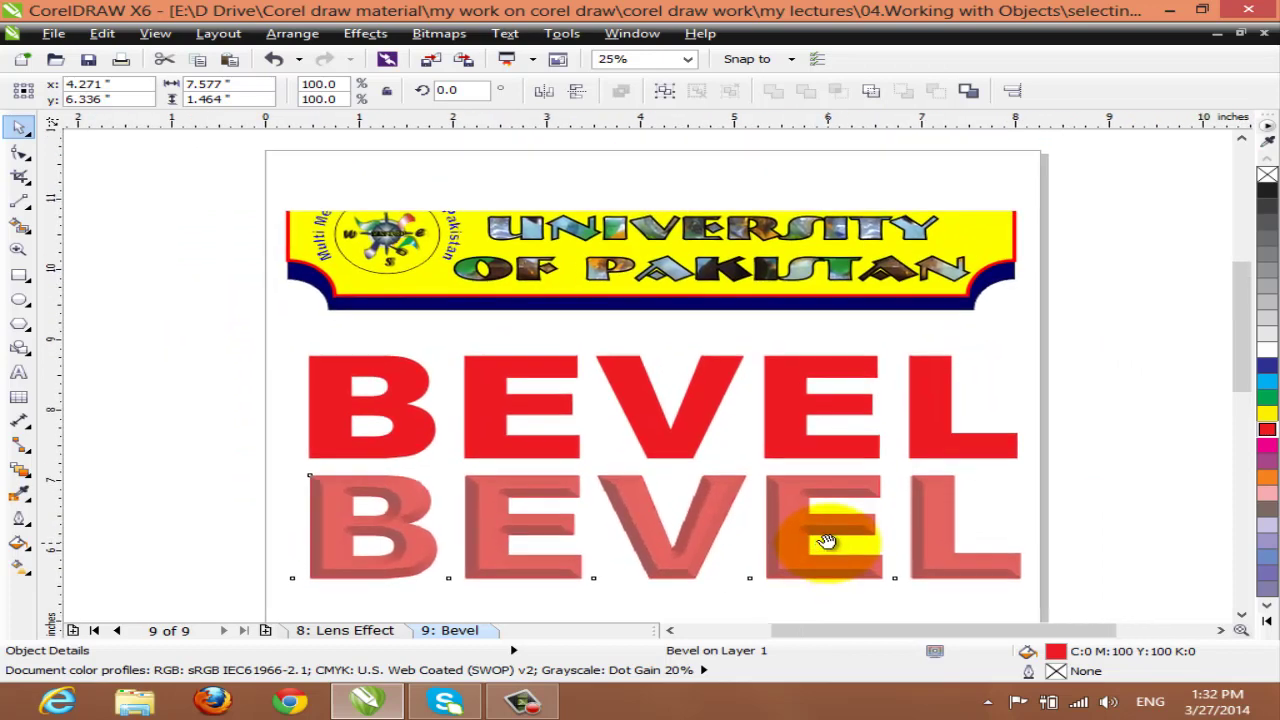
pyautogui.click(826, 541)
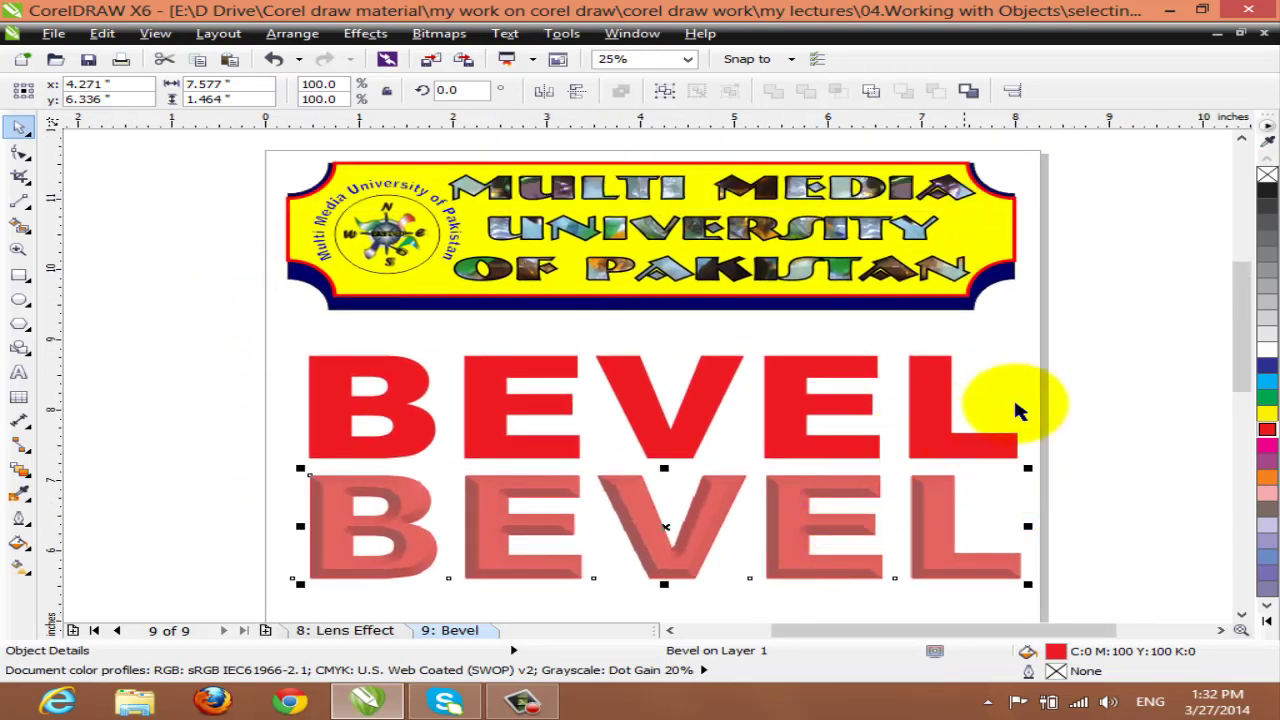
pyautogui.click(1096, 329)
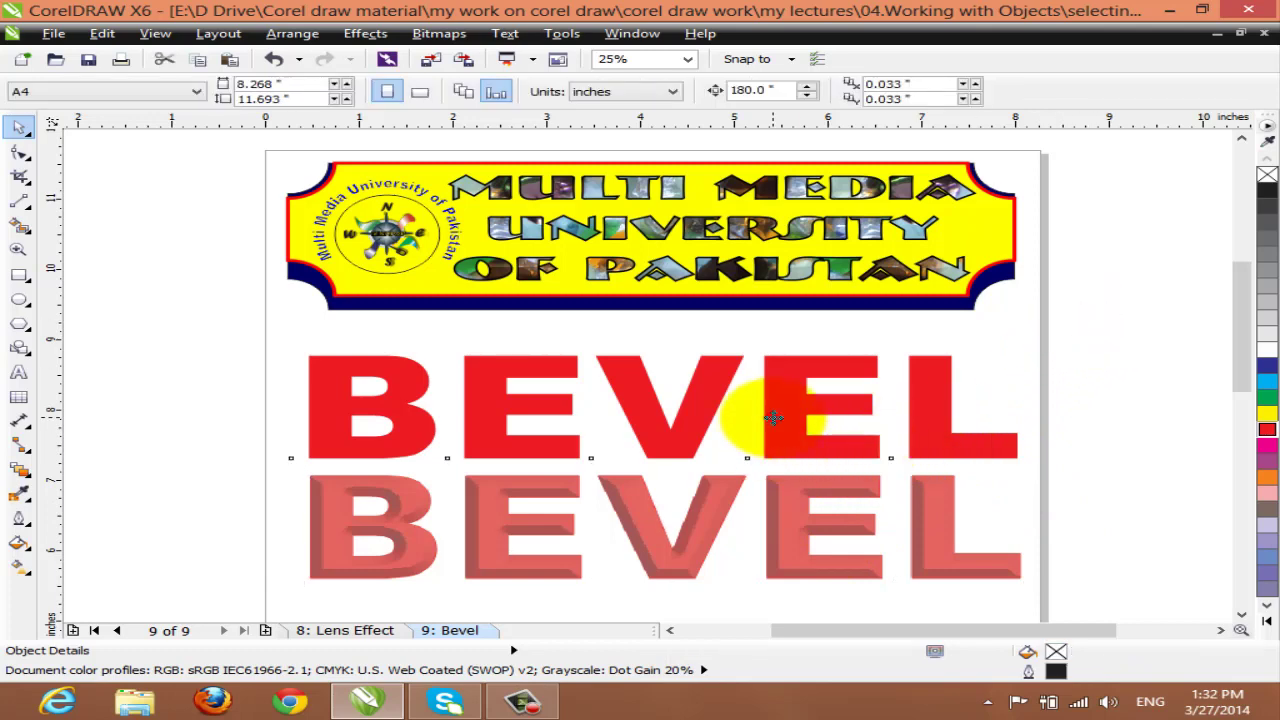
# Select the upper plain red BEVEL text and open the Bevel effect settings
pyautogui.click(773, 418)
pyautogui.click(365, 34)
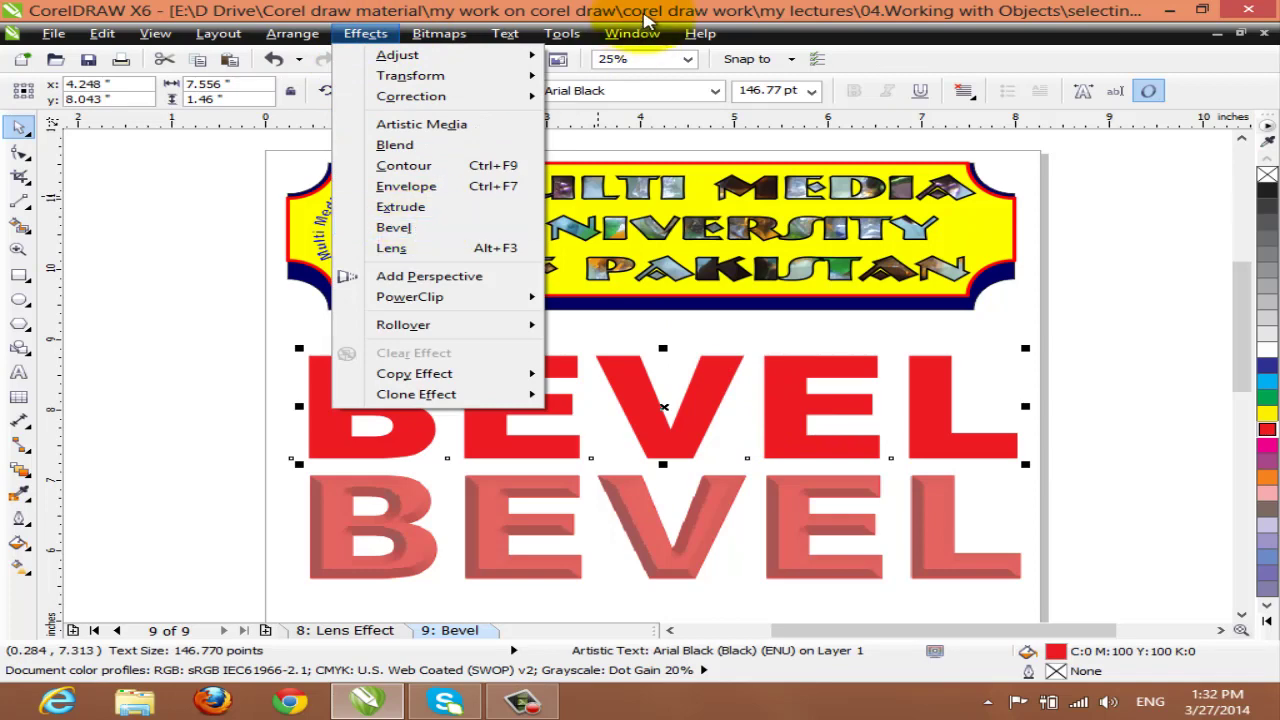
pyautogui.click(640, 36)
pyautogui.click(641, 38)
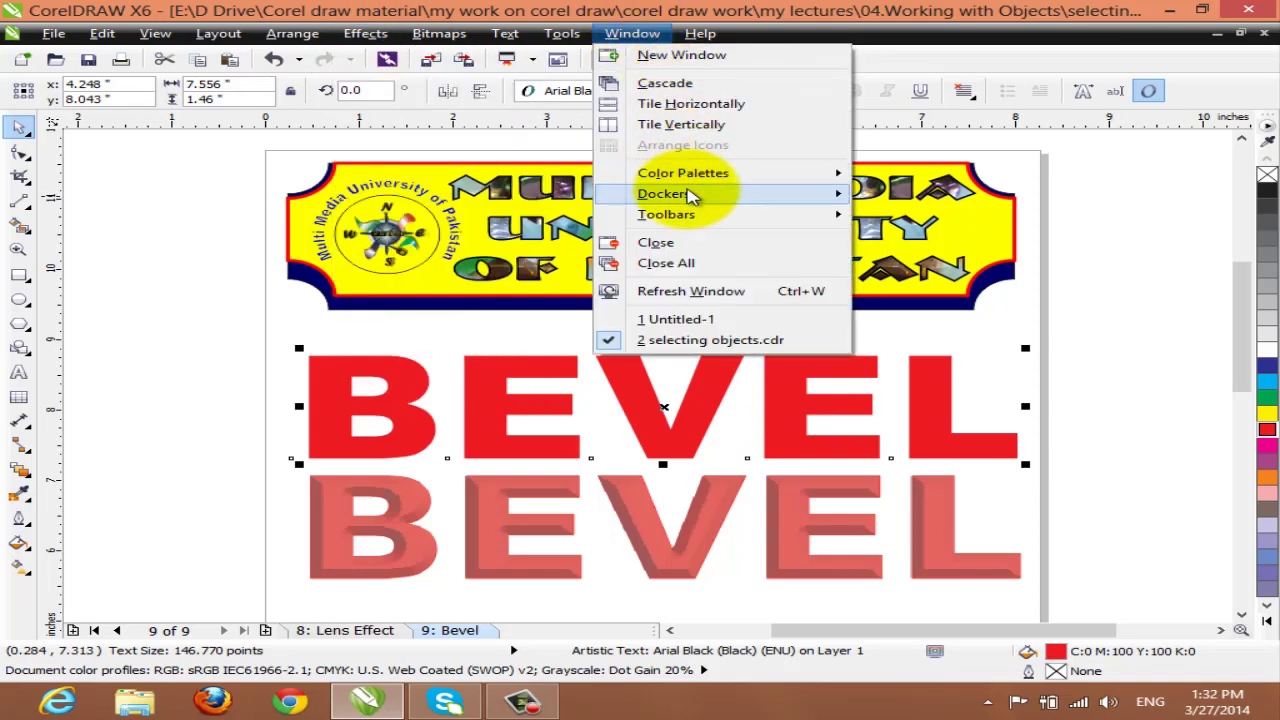
pyautogui.moveTo(700, 194)
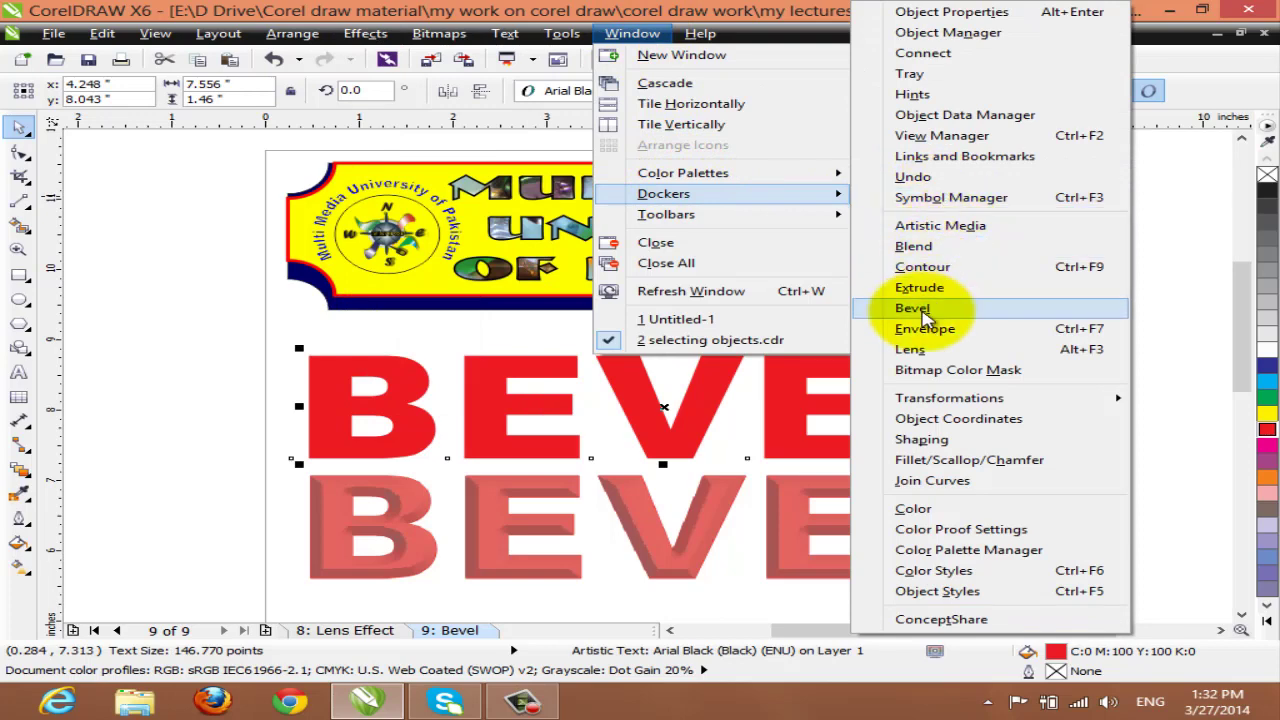
pyautogui.click(922, 312)
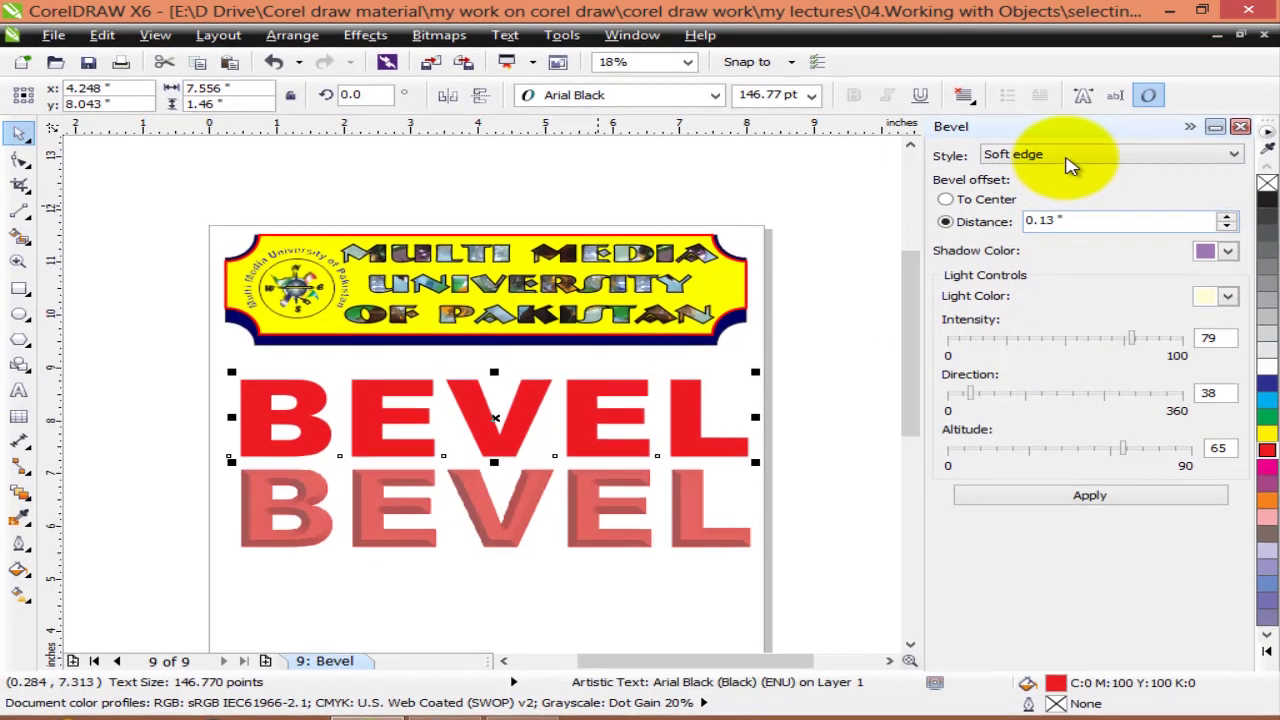
# Try a Soft edge bevel with the To Center offset on the upper BEVEL text, and undo it
pyautogui.click(1095, 163)
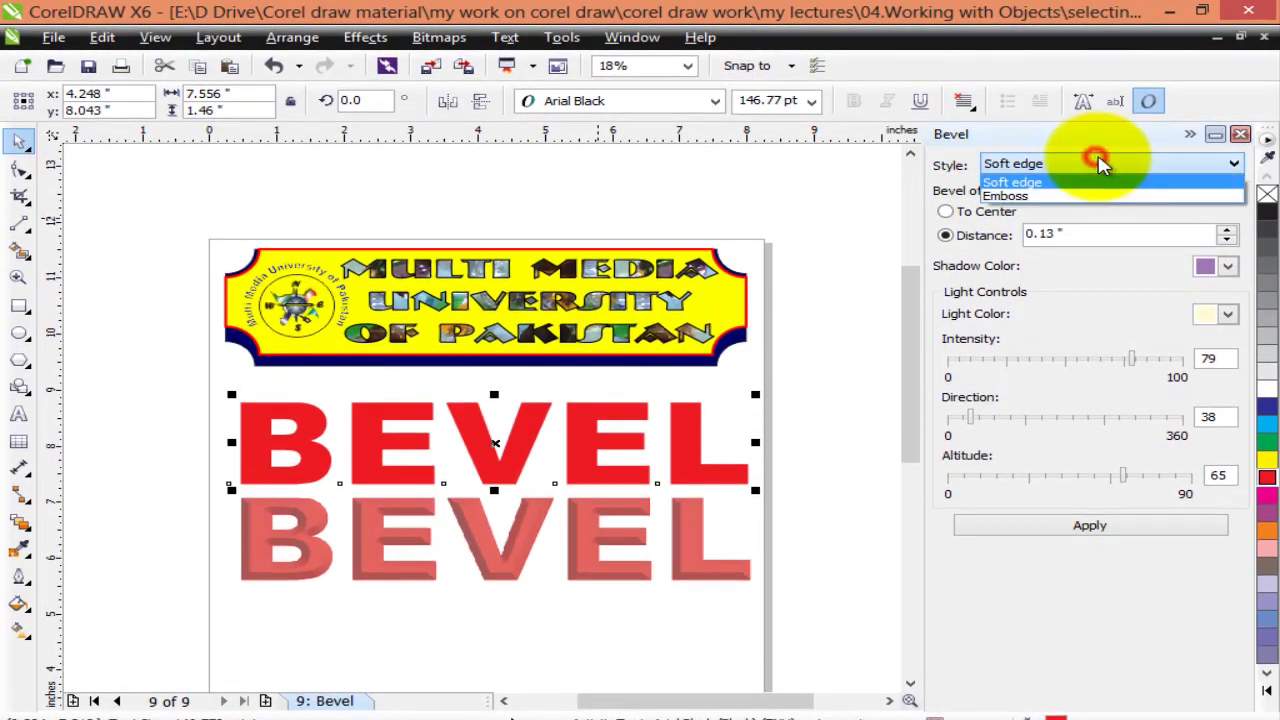
pyautogui.click(1040, 190)
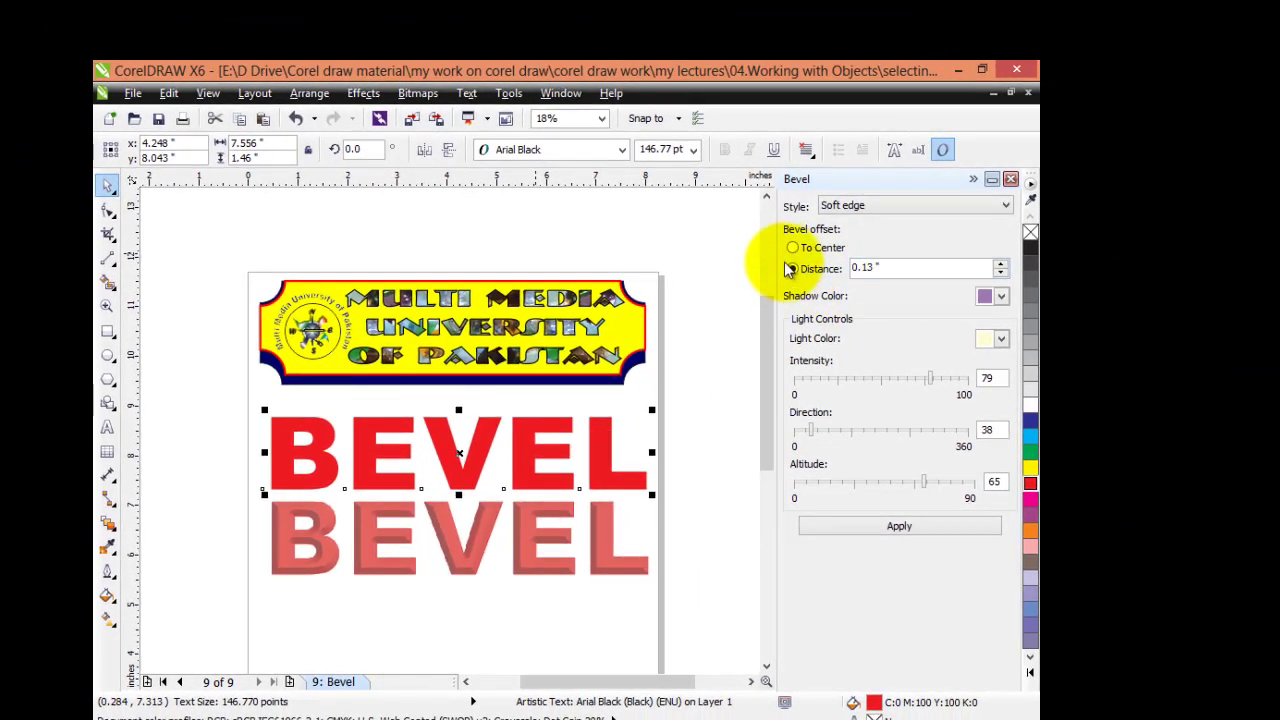
pyautogui.click(792, 249)
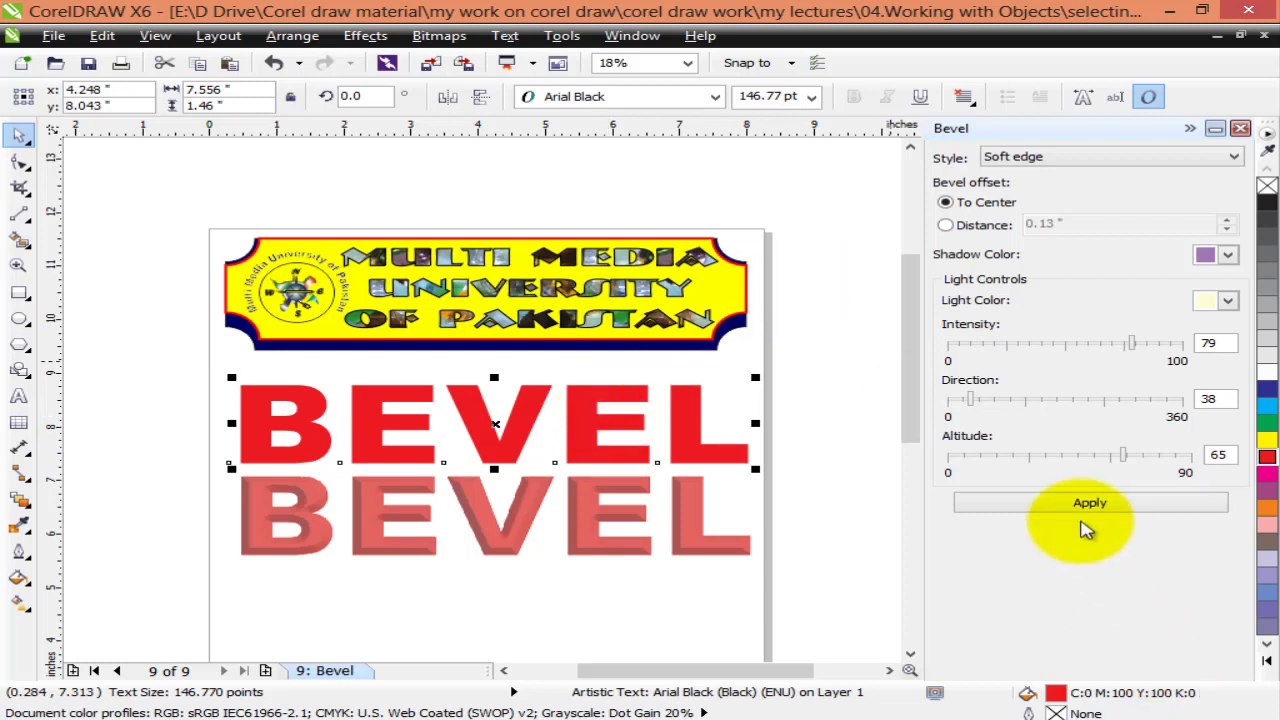
pyautogui.click(1068, 506)
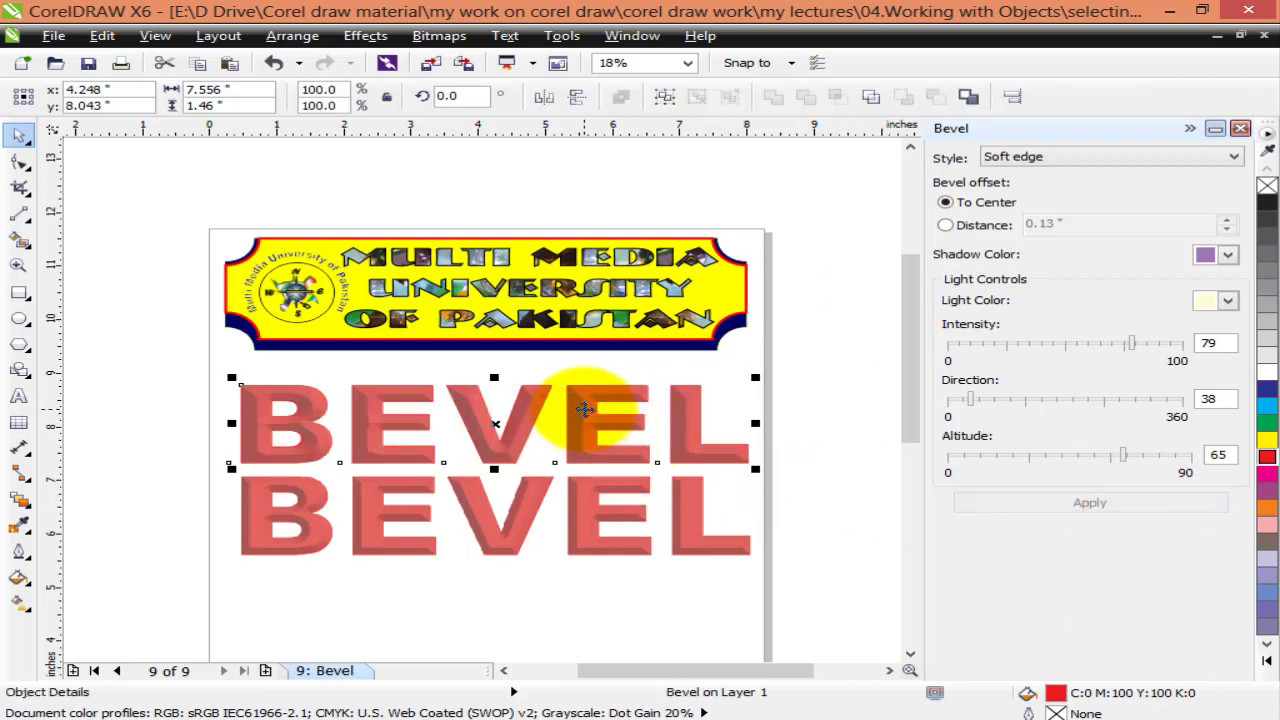
pyautogui.hotkey('ctrl', 'z')
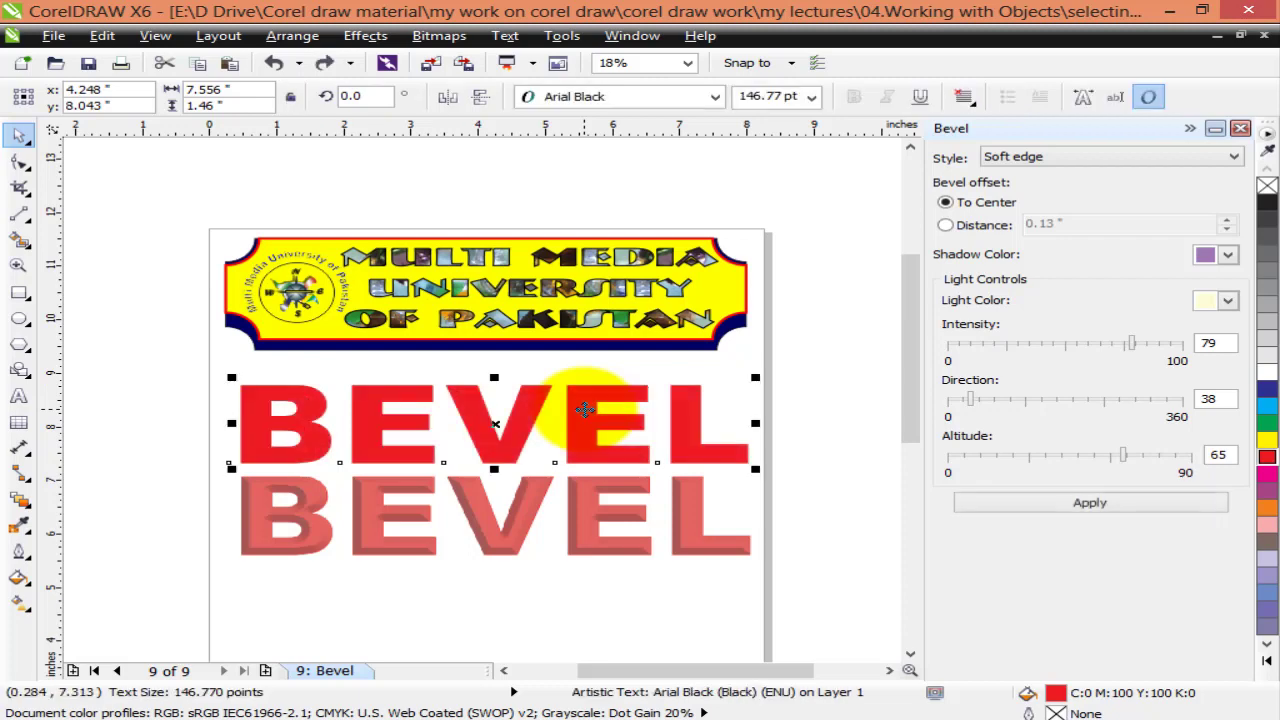
# Apply a Soft edge bevel to the upper BEVEL text with a distance offset of 0.08", and increase the distance to 0.13"
pyautogui.press('z')
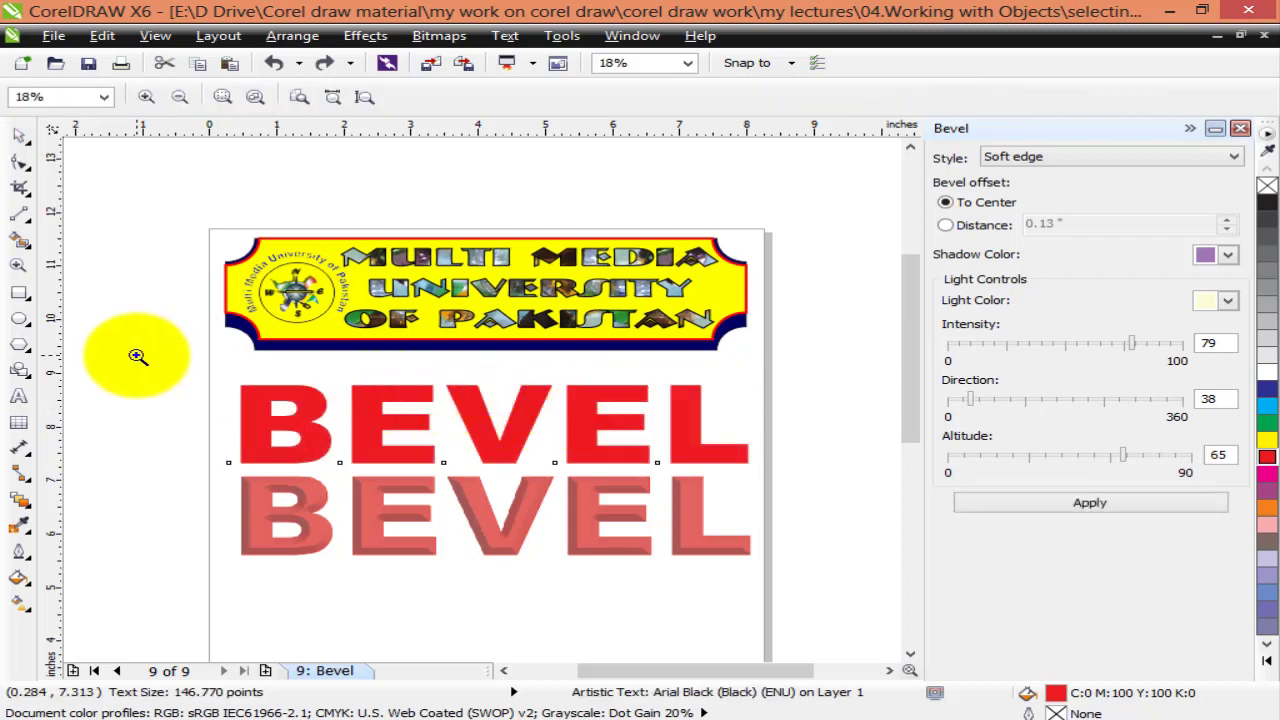
pyautogui.moveTo(190, 375); pyautogui.dragTo(763, 552)
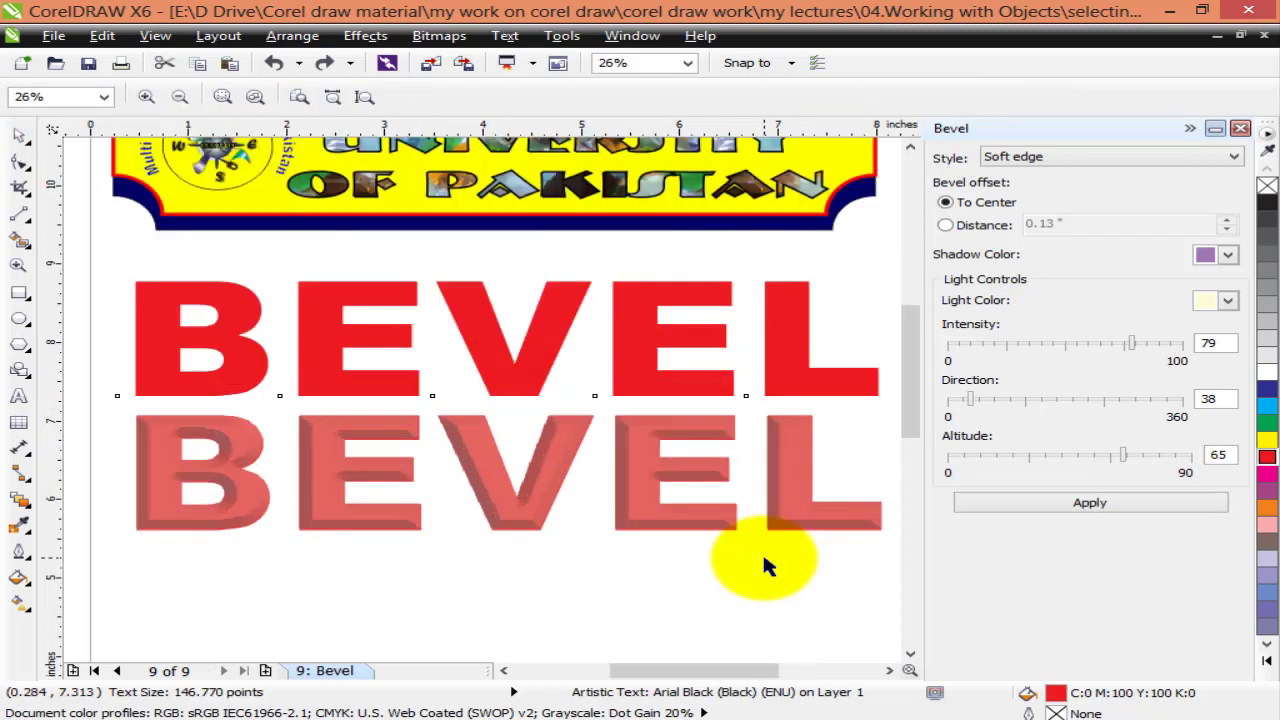
pyautogui.press('space')
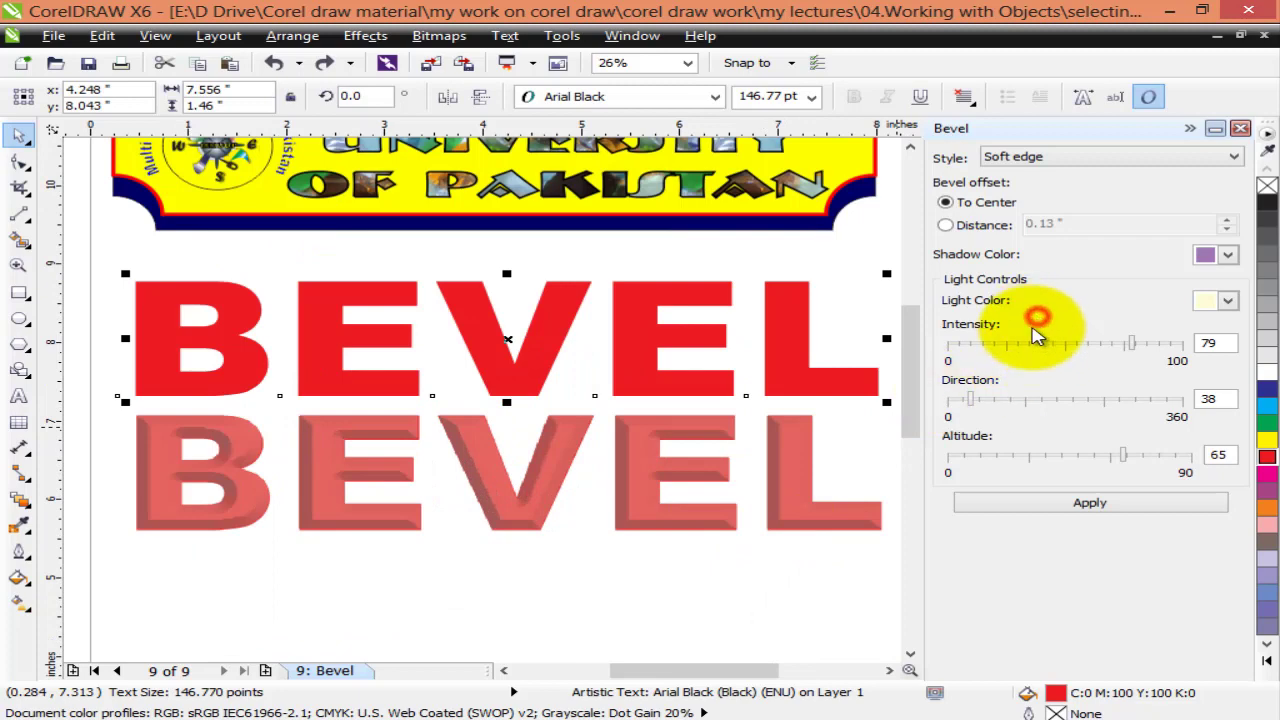
pyautogui.click(948, 227)
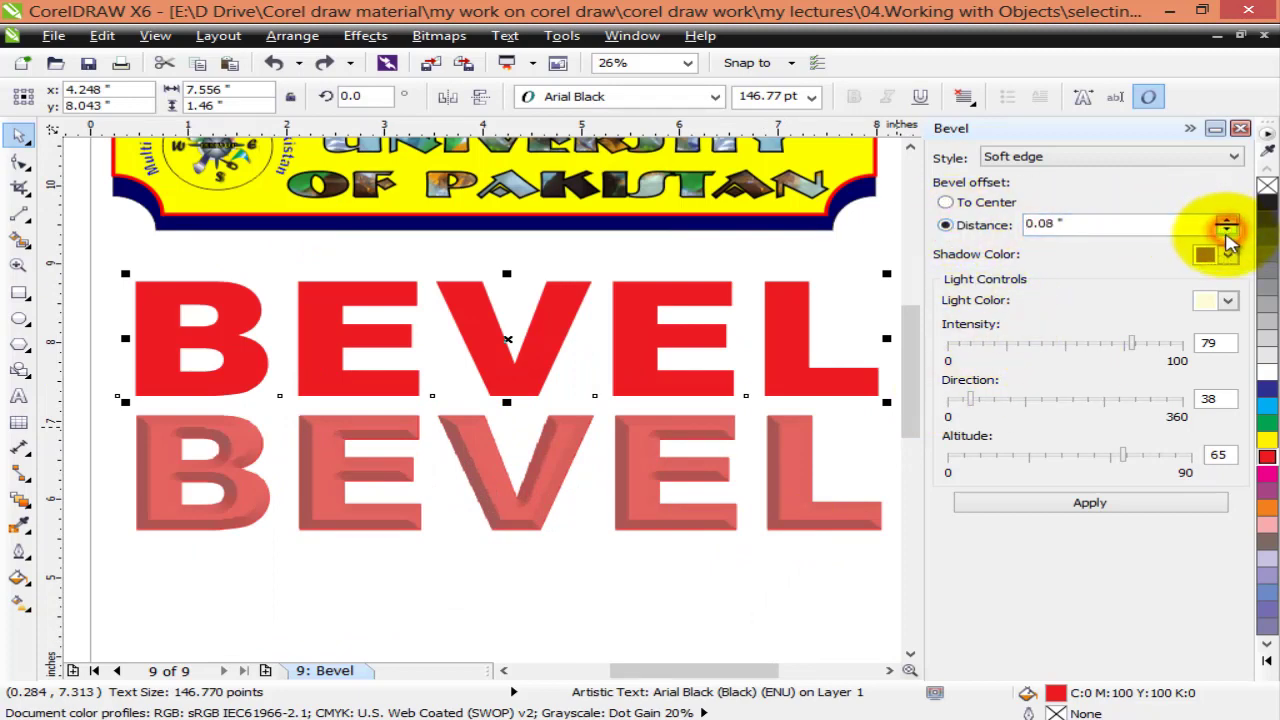
pyautogui.click(1075, 503)
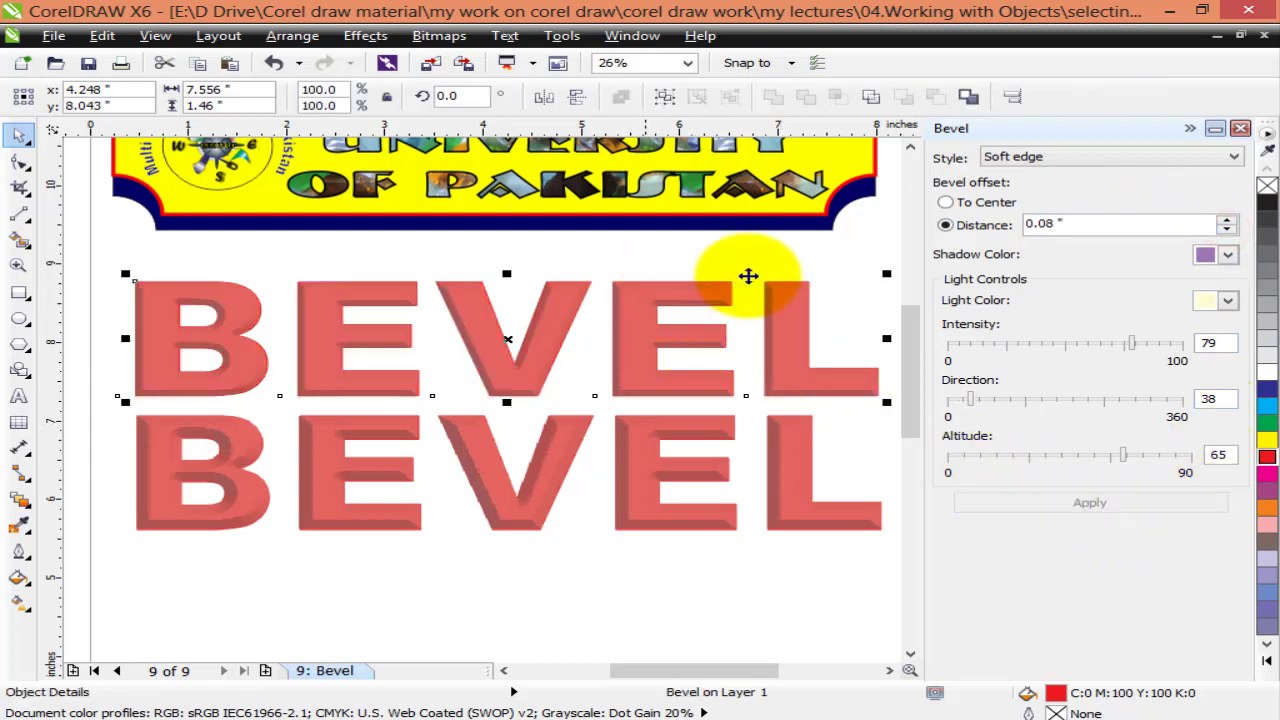
pyautogui.click(1229, 219)
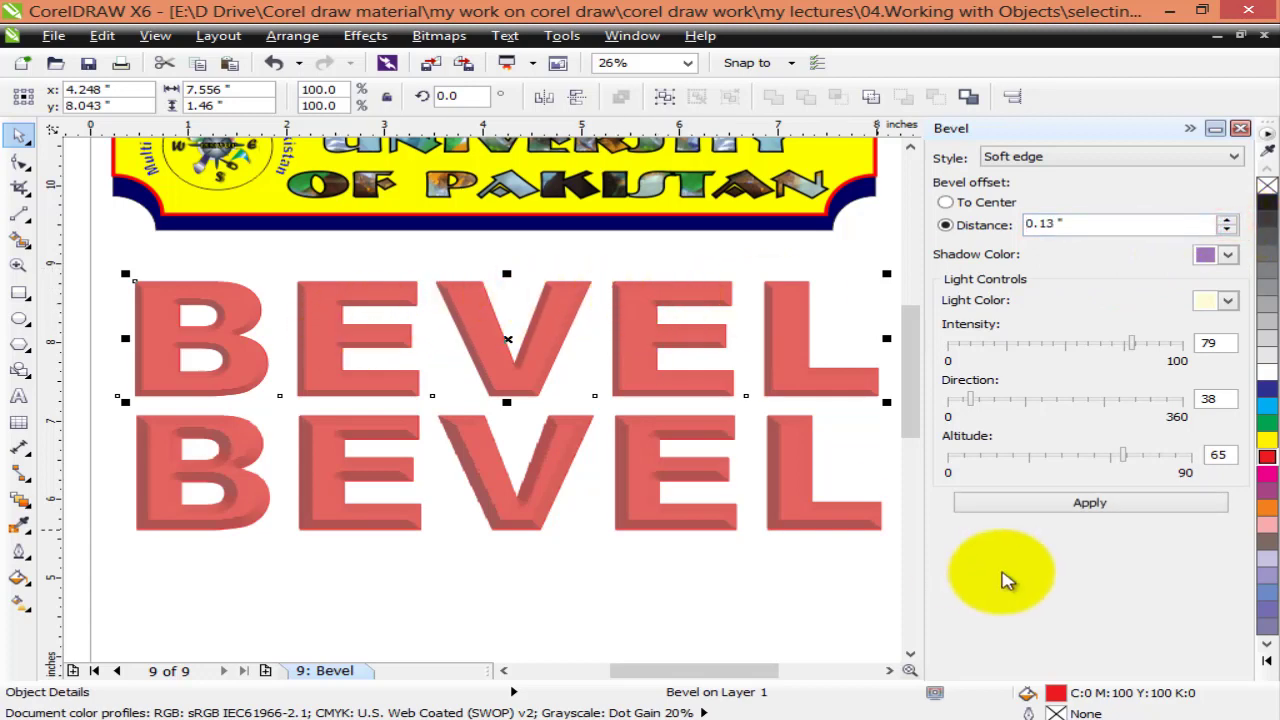
pyautogui.click(1060, 503)
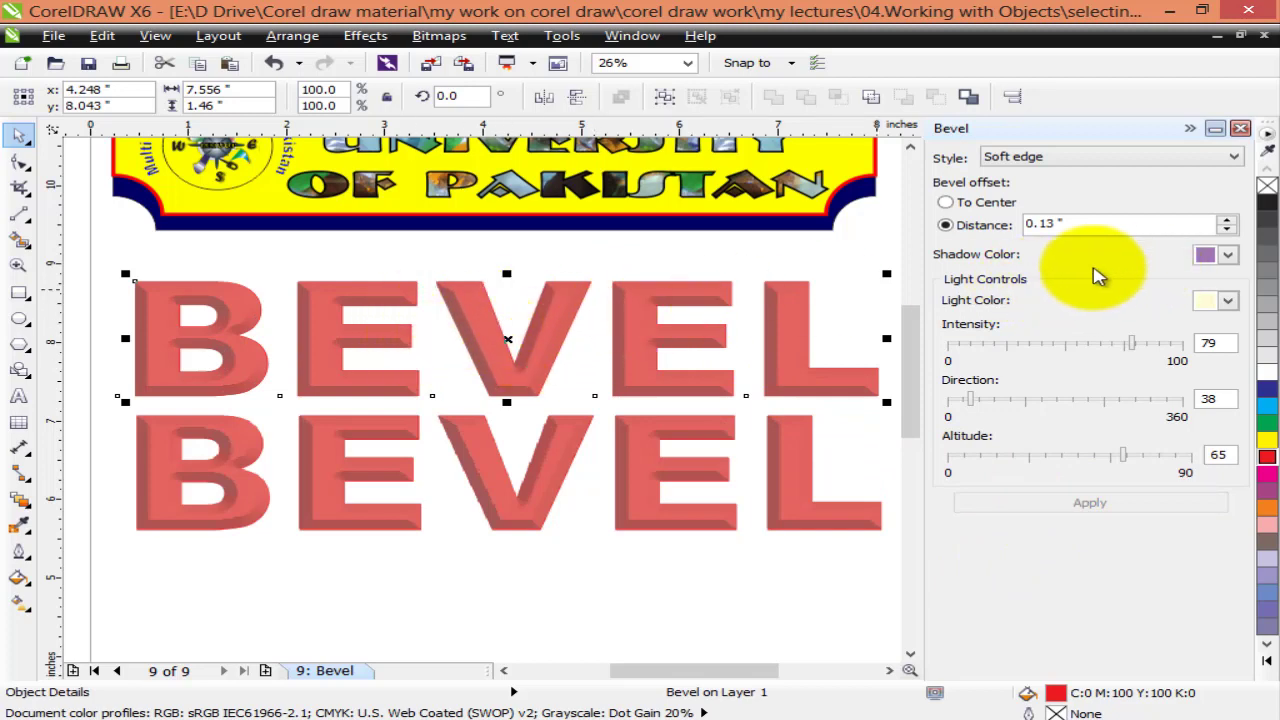
# Apply light yellow as both the shadow color and the light color of the upper text's bevel
pyautogui.click(1229, 256)
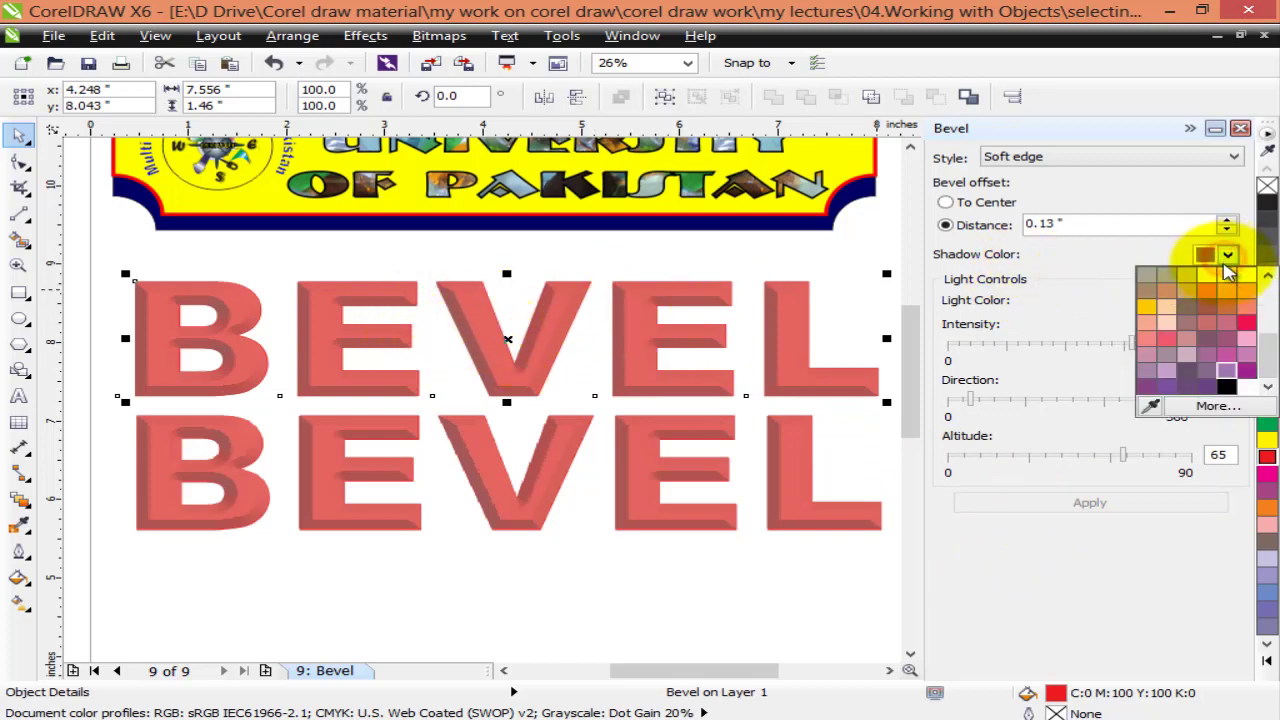
pyautogui.click(1212, 285)
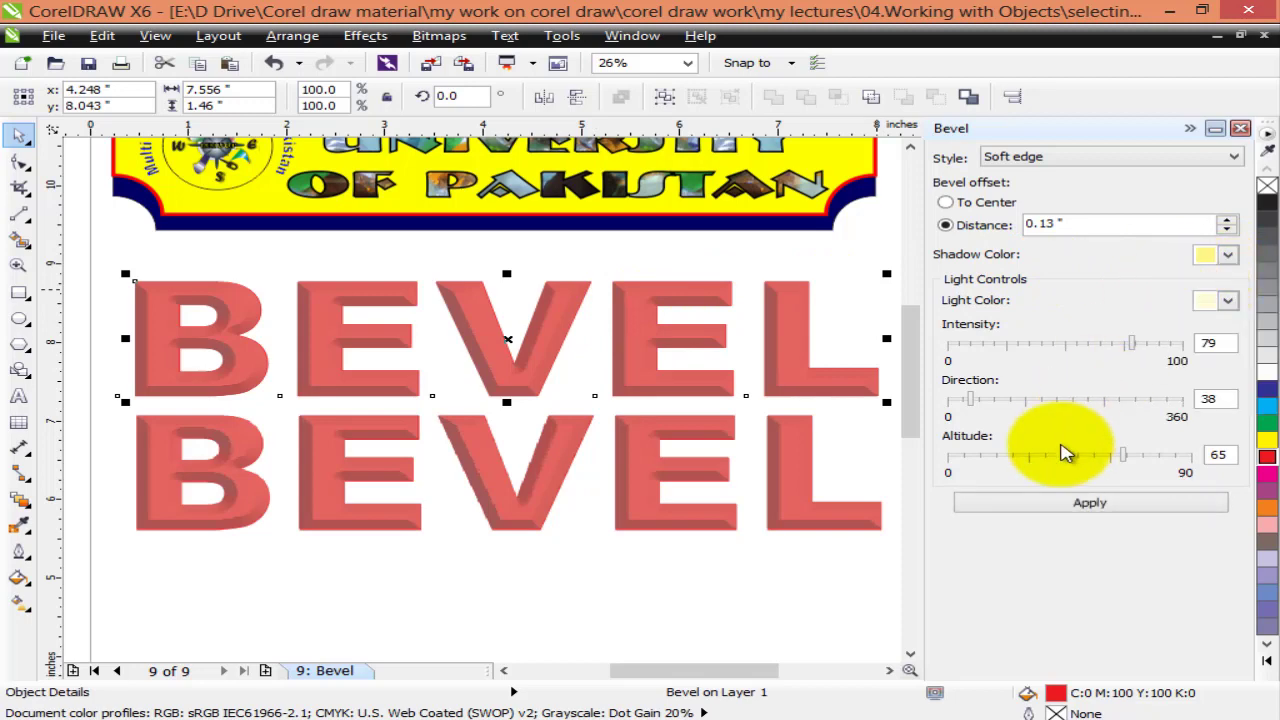
pyautogui.click(1050, 508)
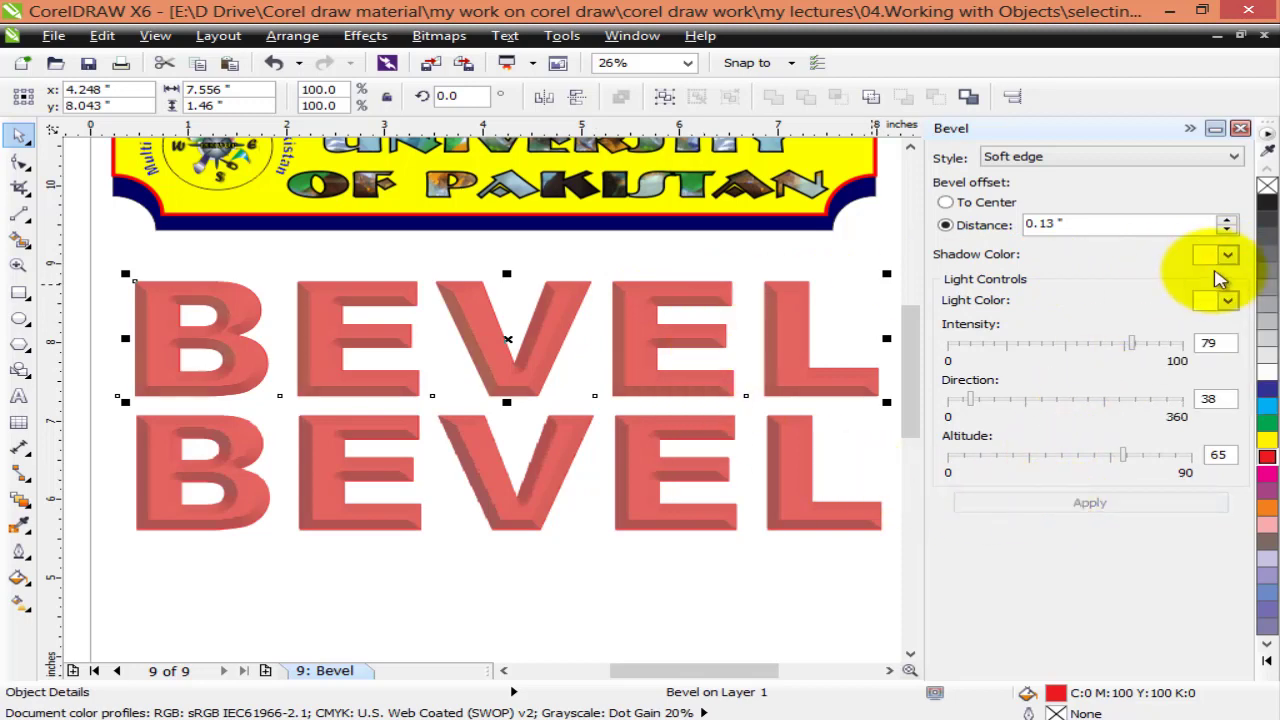
pyautogui.click(1228, 301)
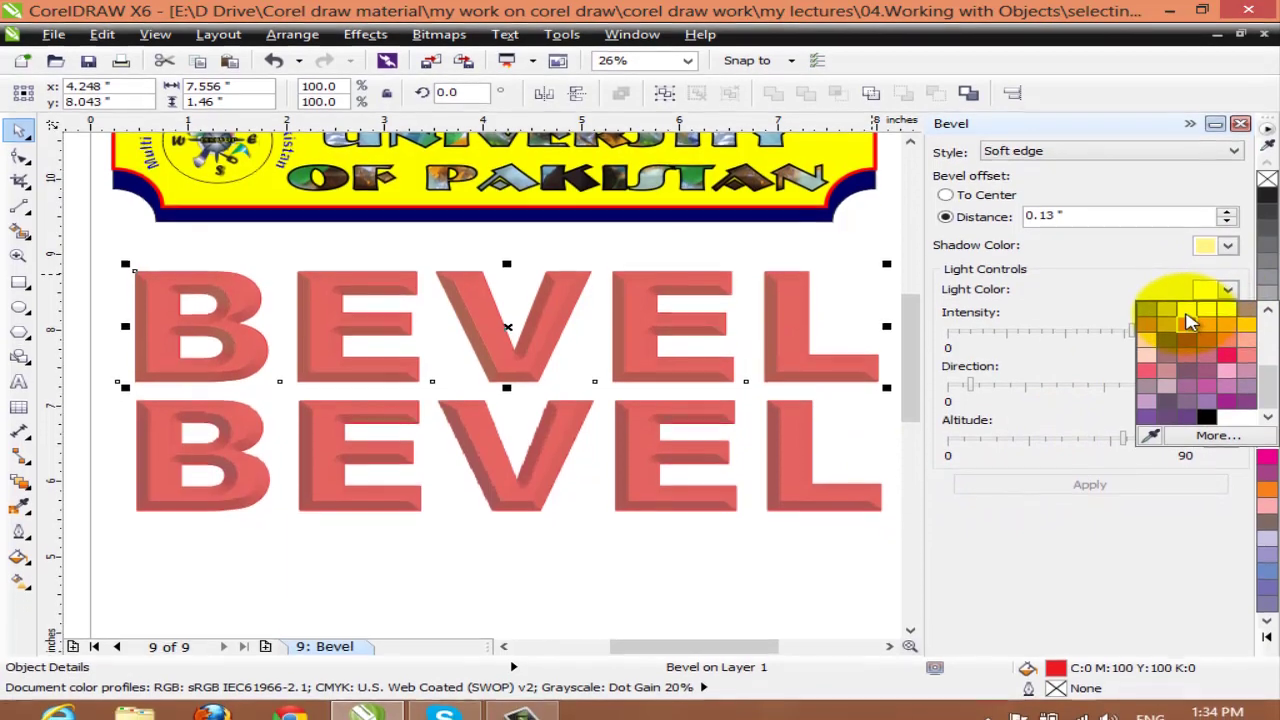
pyautogui.click(1185, 325)
pyautogui.click(1128, 470)
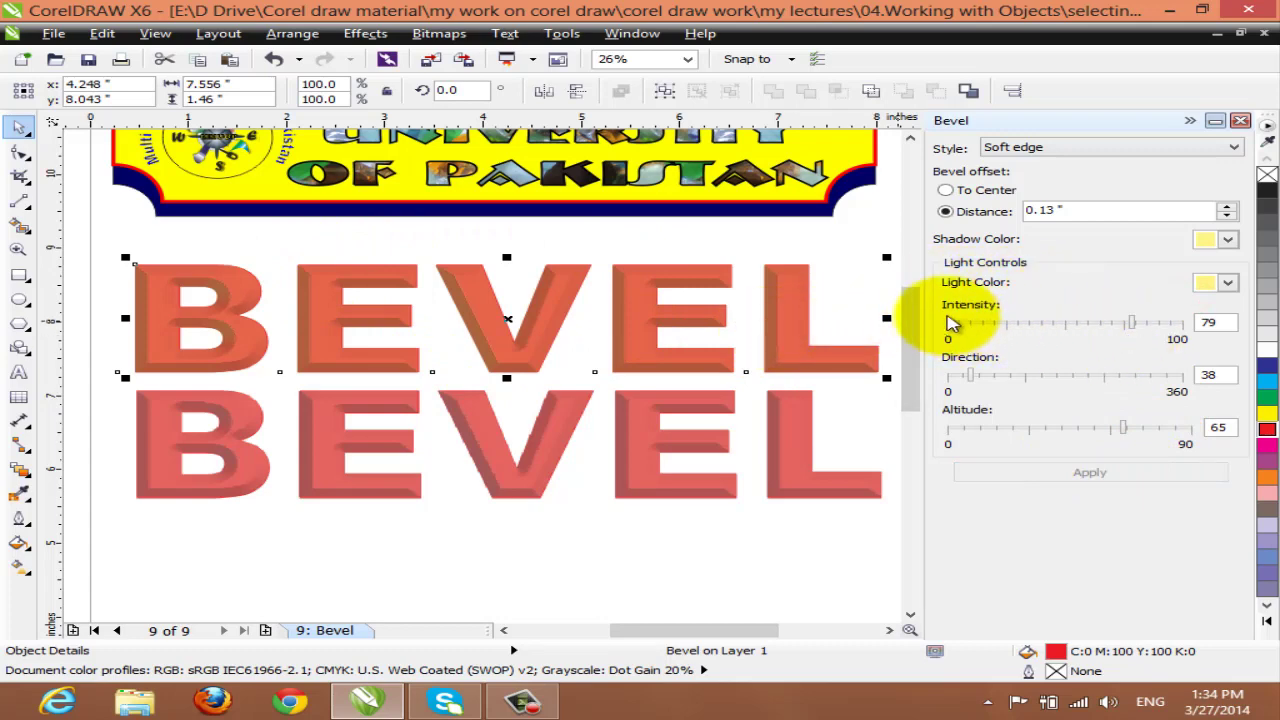
# Apply a light intensity of 5 to the upper text's bevel, and raise the intensity to 78
pyautogui.moveTo(1133, 328); pyautogui.dragTo(955, 322)
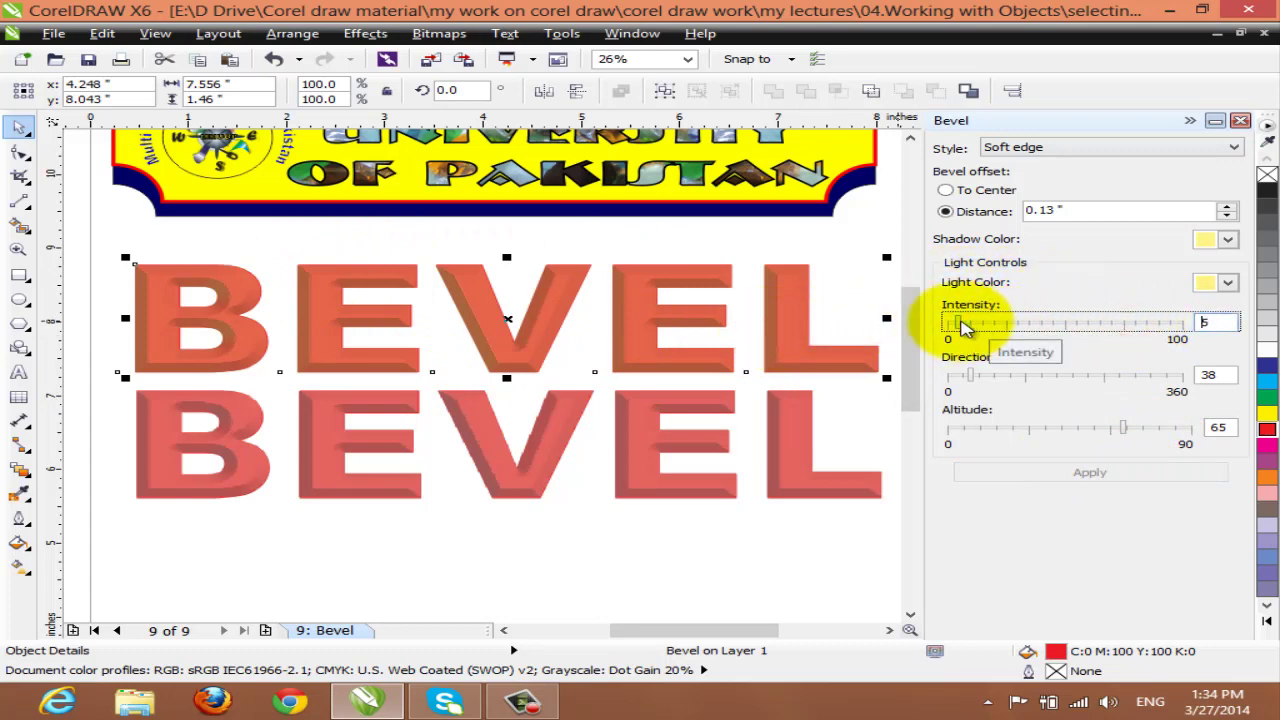
pyautogui.click(1069, 473)
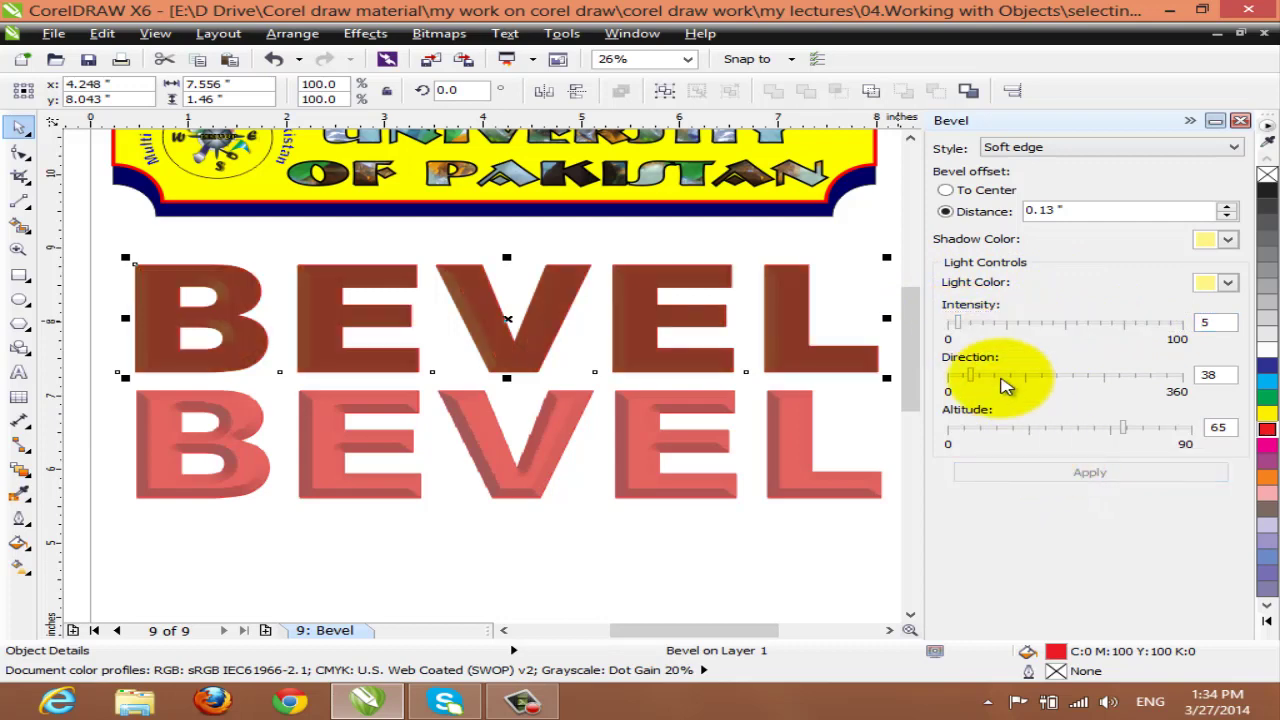
pyautogui.moveTo(961, 323); pyautogui.dragTo(1131, 329)
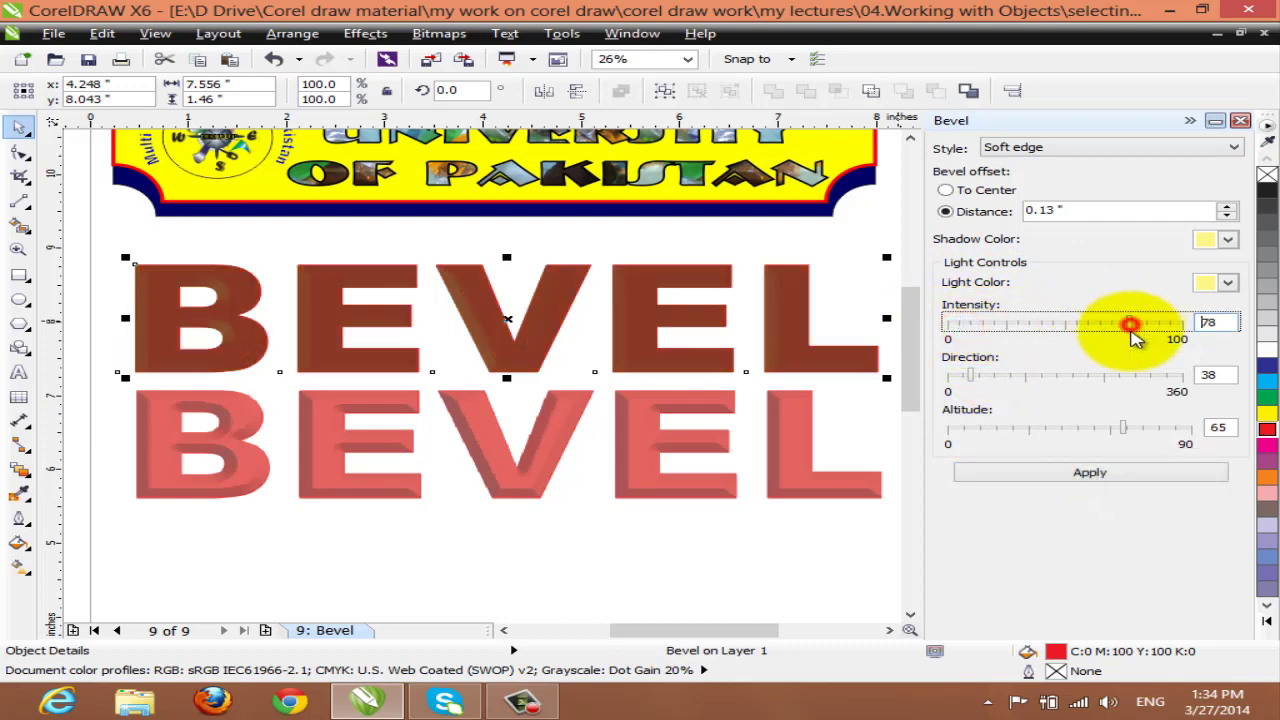
pyautogui.click(1108, 478)
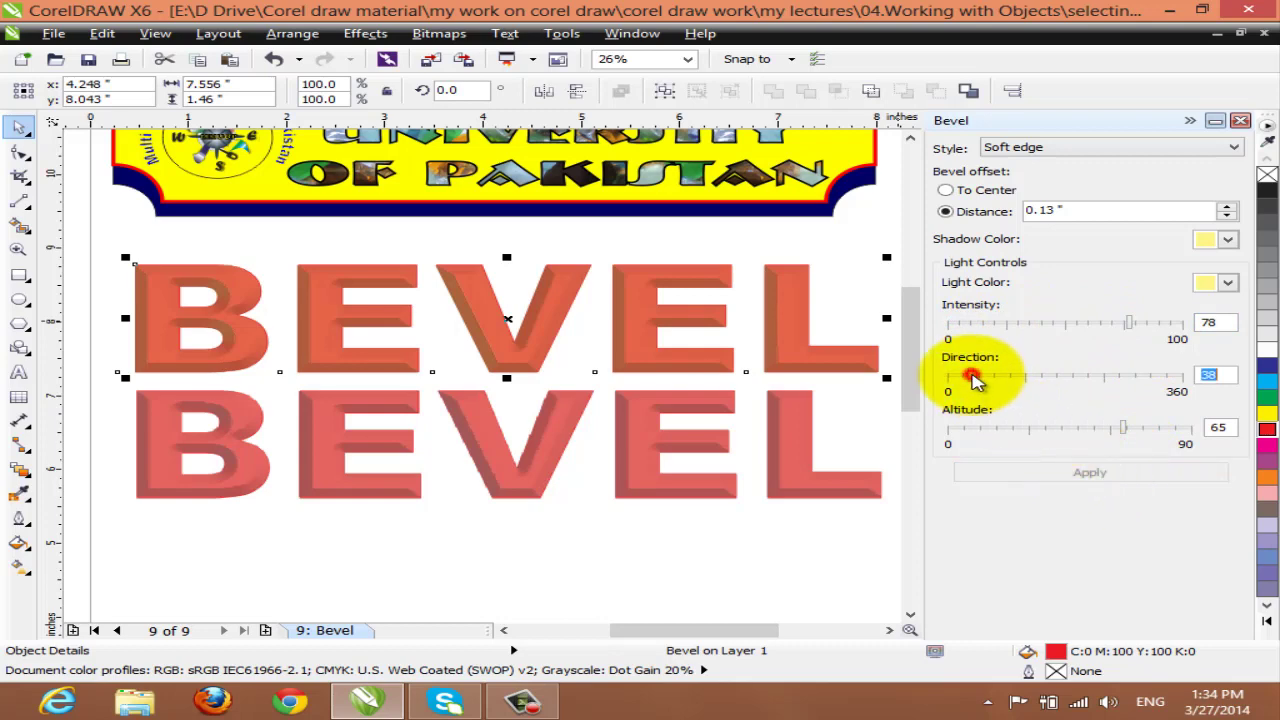
# Apply a light direction of 255 to the upper text's bevel, and apply an altitude of 19 followed by 72
pyautogui.moveTo(970, 376); pyautogui.dragTo(1118, 388)
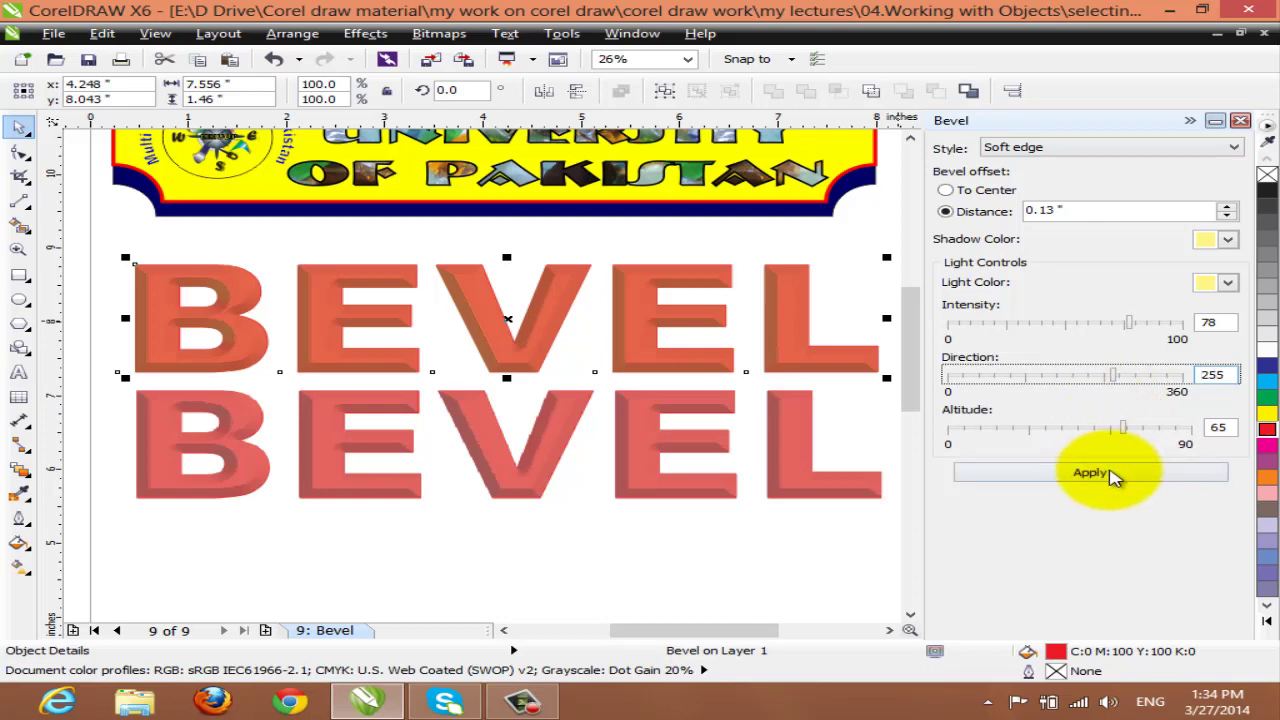
pyautogui.click(1111, 476)
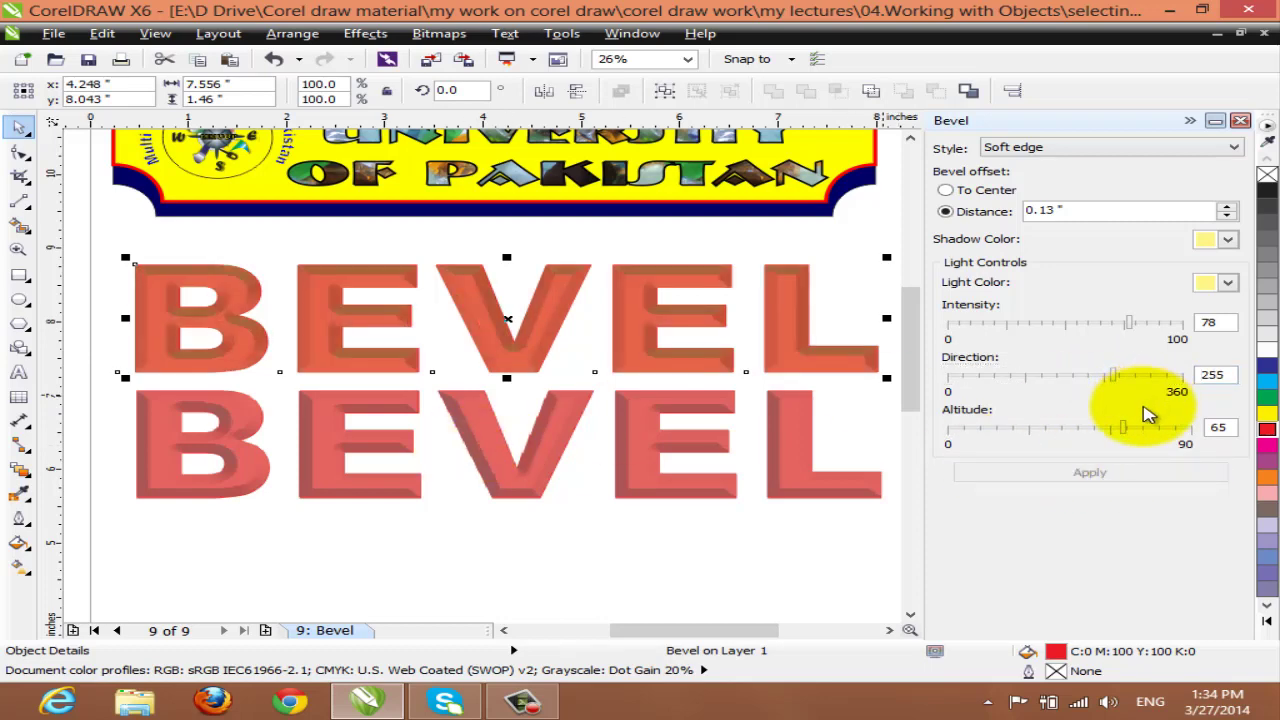
pyautogui.click(1003, 432)
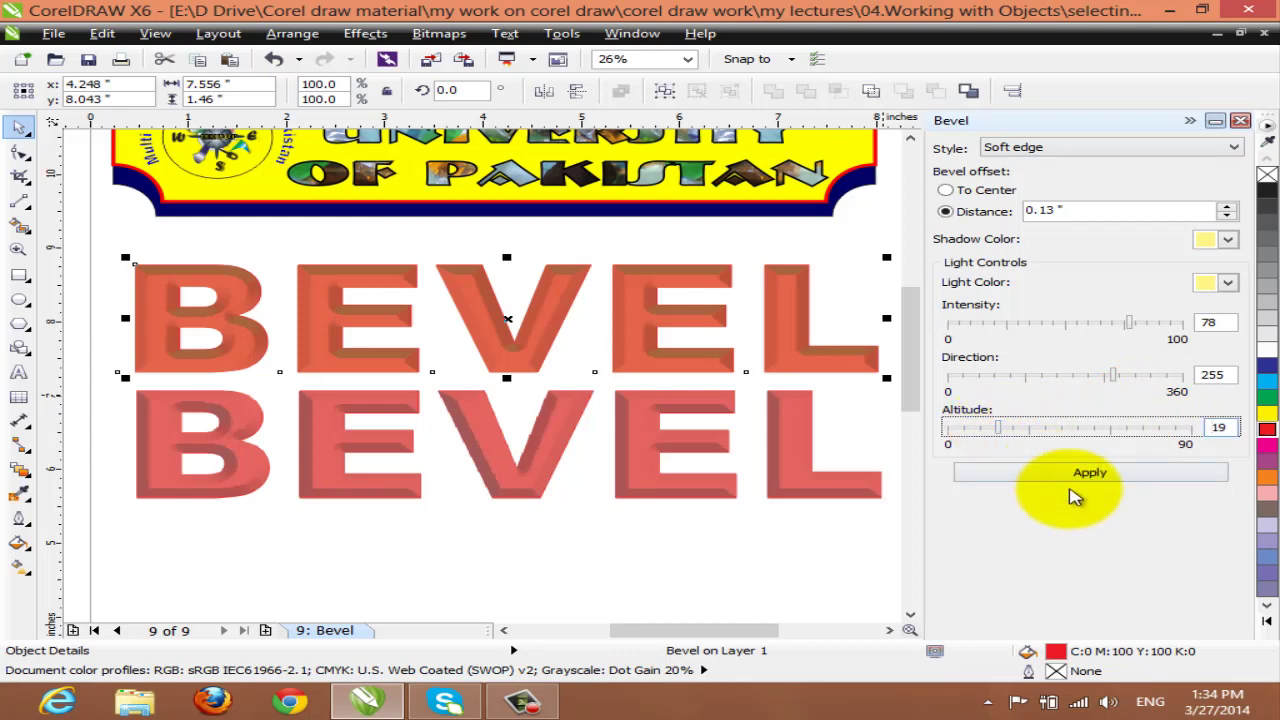
pyautogui.click(1063, 476)
pyautogui.moveTo(998, 428); pyautogui.dragTo(1140, 429)
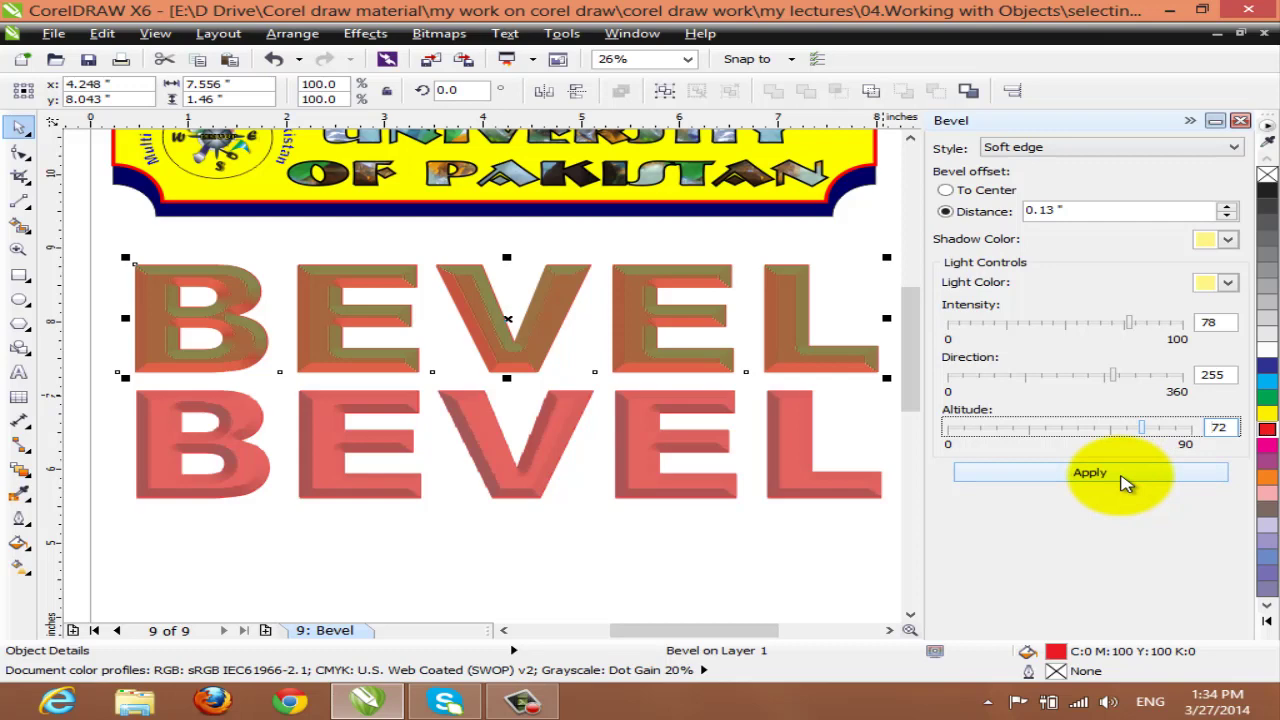
pyautogui.click(1122, 478)
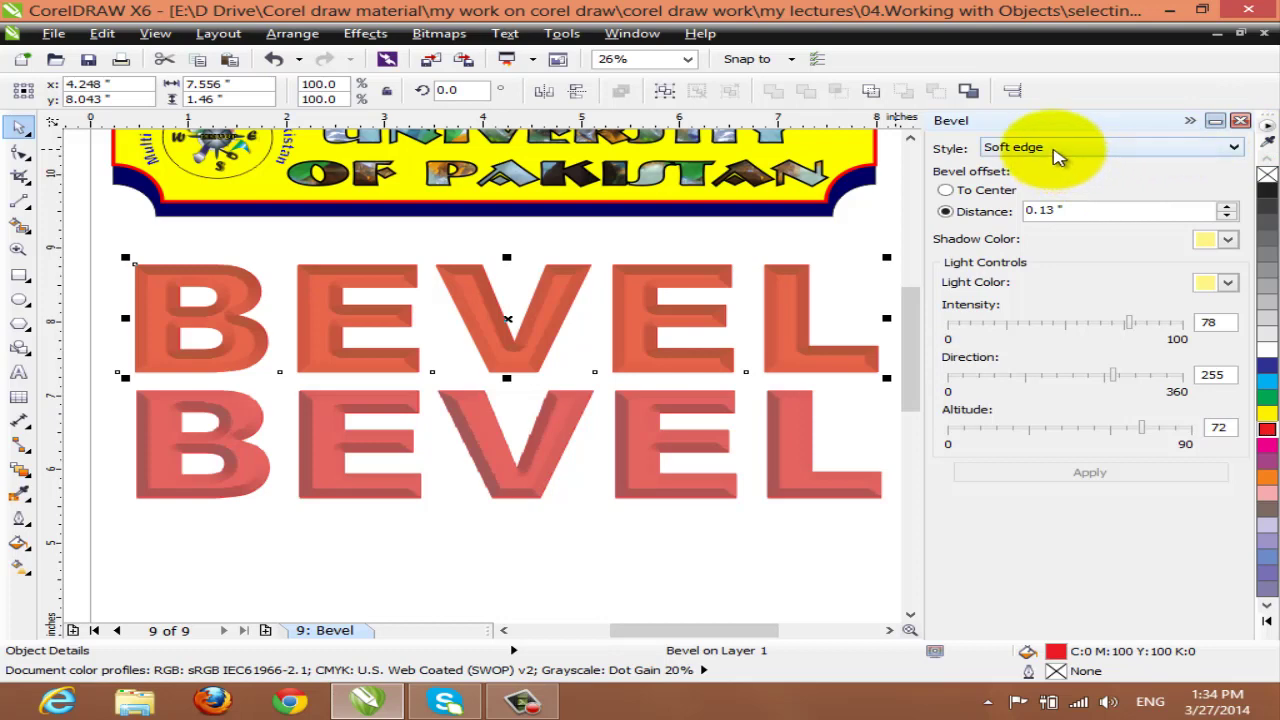
# Apply the Emboss bevel style to the upper BEVEL text with a 0.18" distance, and reduce the distance to 0.08"
pyautogui.click(1053, 150)
pyautogui.click(1053, 180)
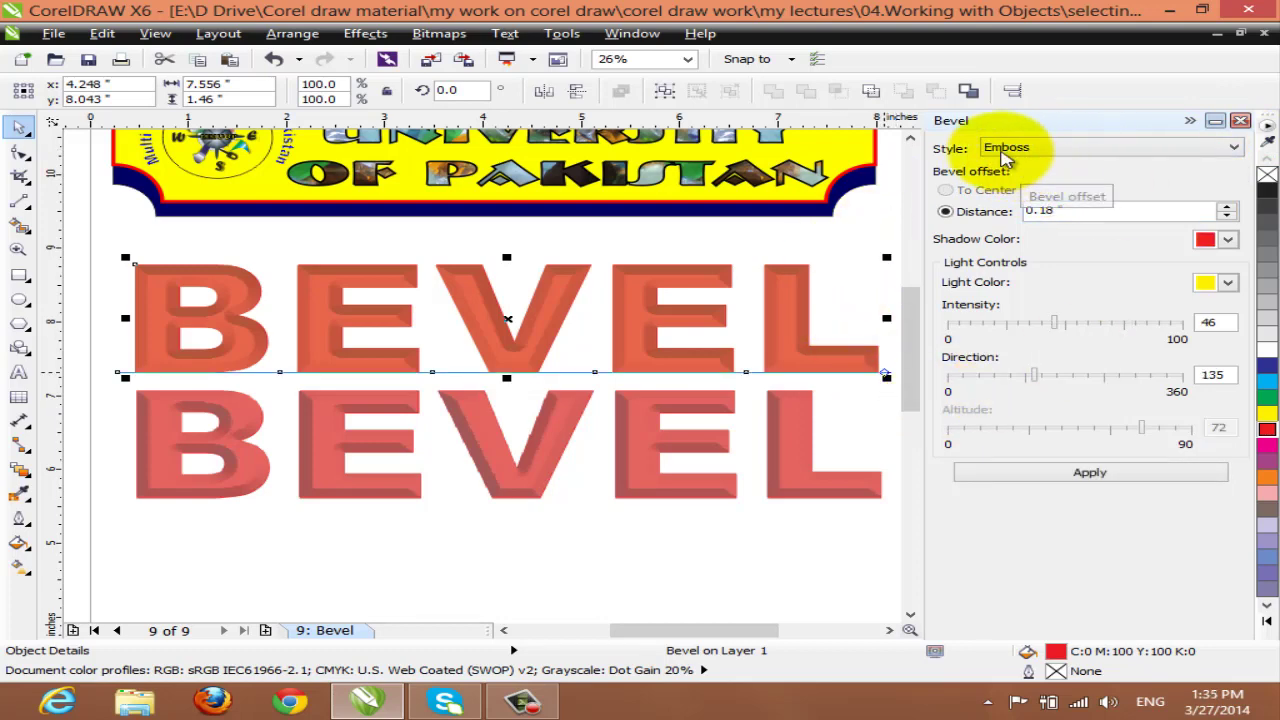
pyautogui.click(1078, 471)
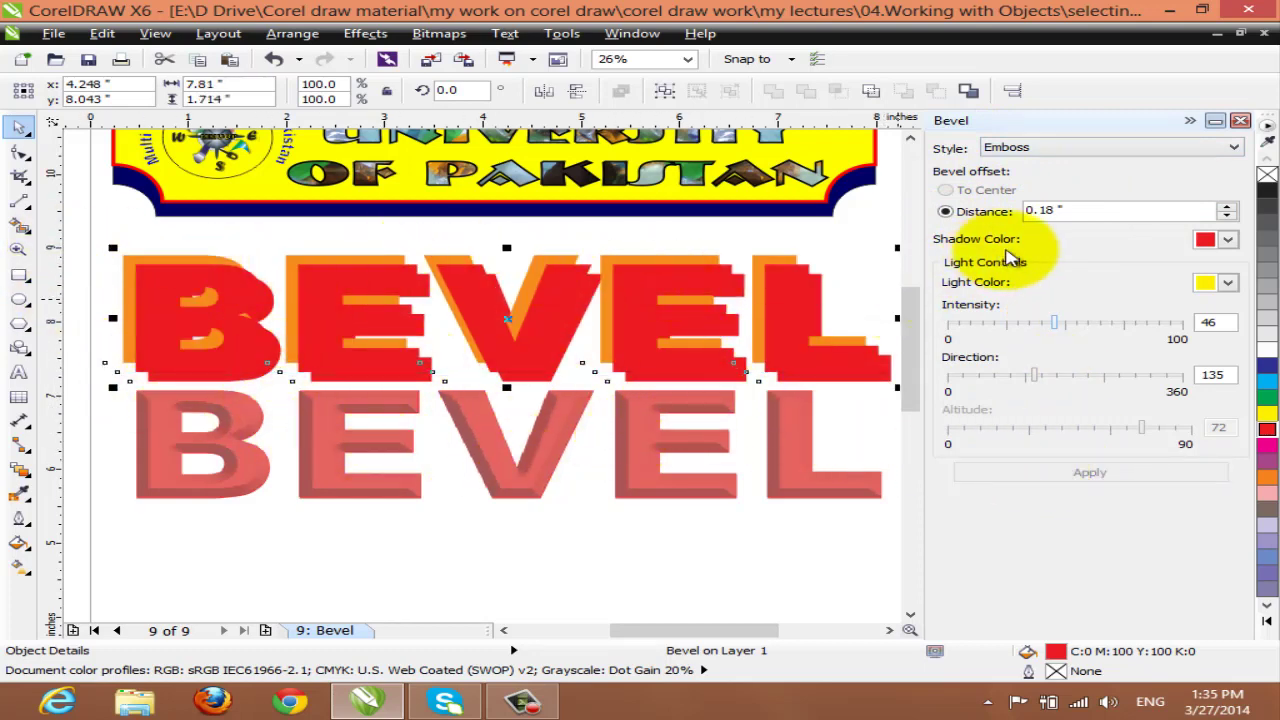
pyautogui.click(1228, 217)
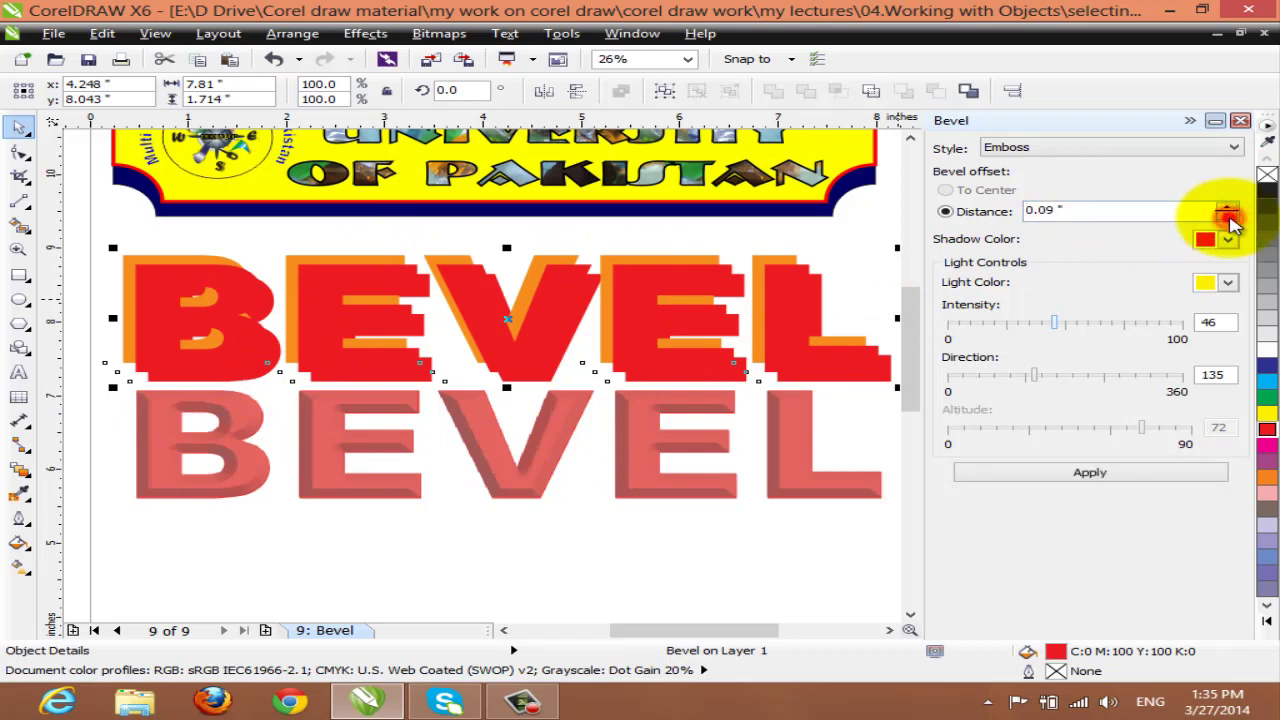
pyautogui.click(1057, 474)
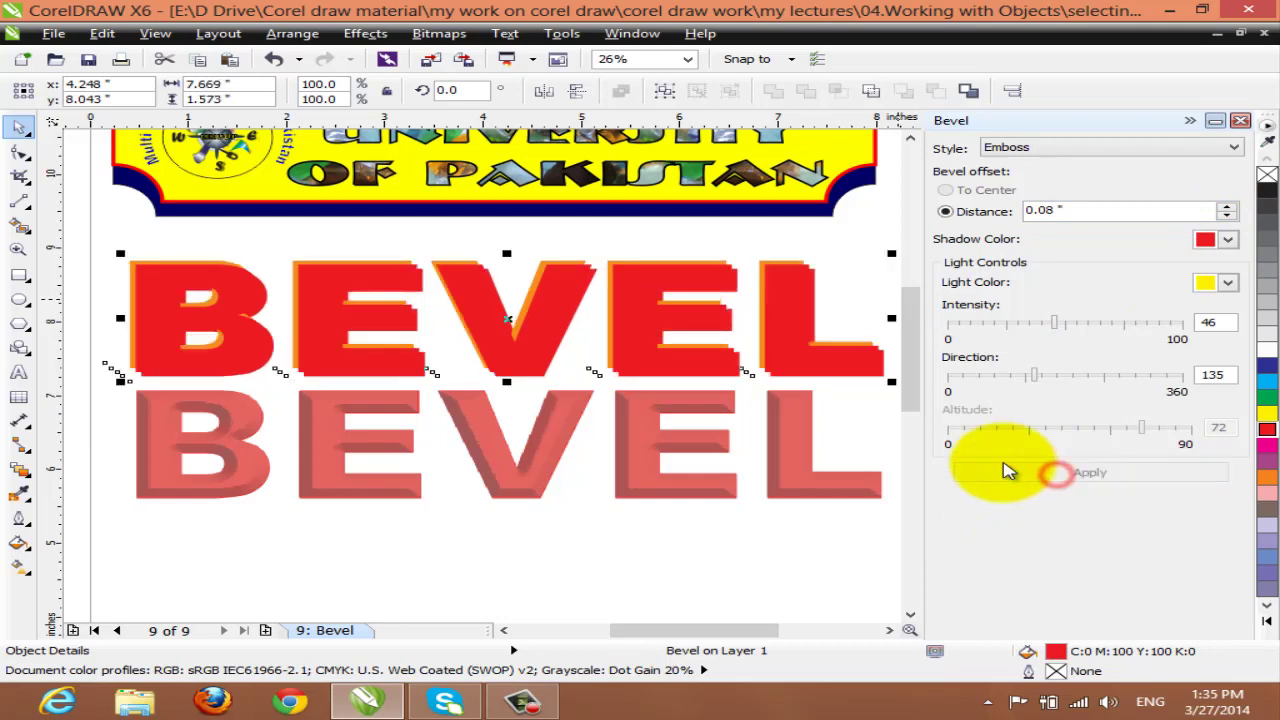